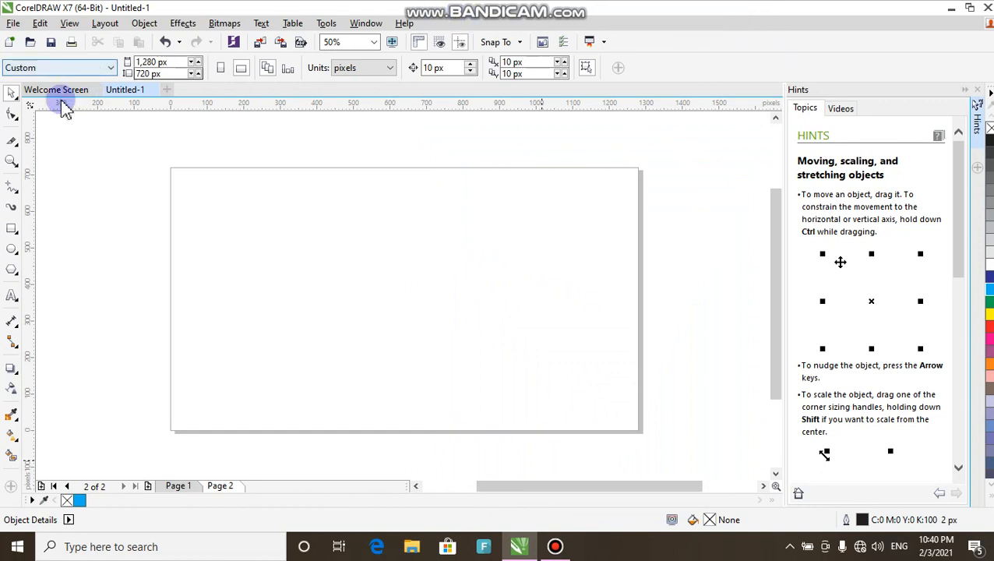
click(15, 149)
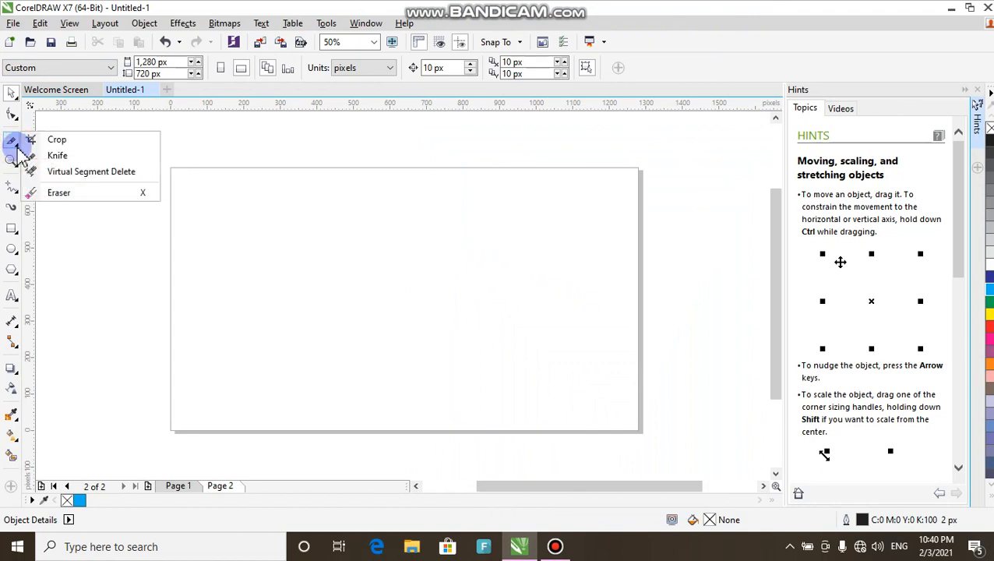
click(21, 153)
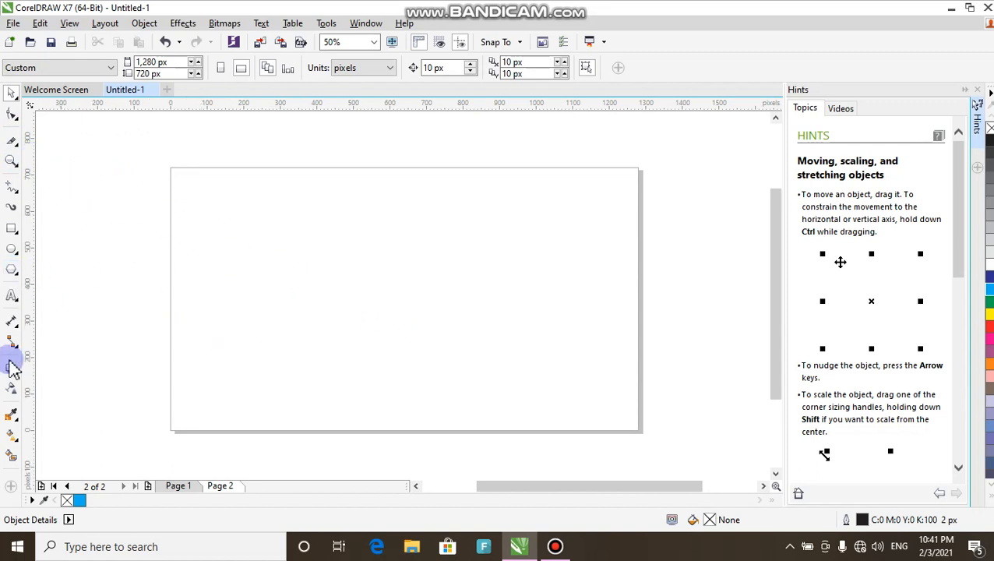
Draw two freehand, roughly horizontal curves about 508 px and 476 px wide, crossed by four straight near-vertical lines, on page 2
click(17, 186)
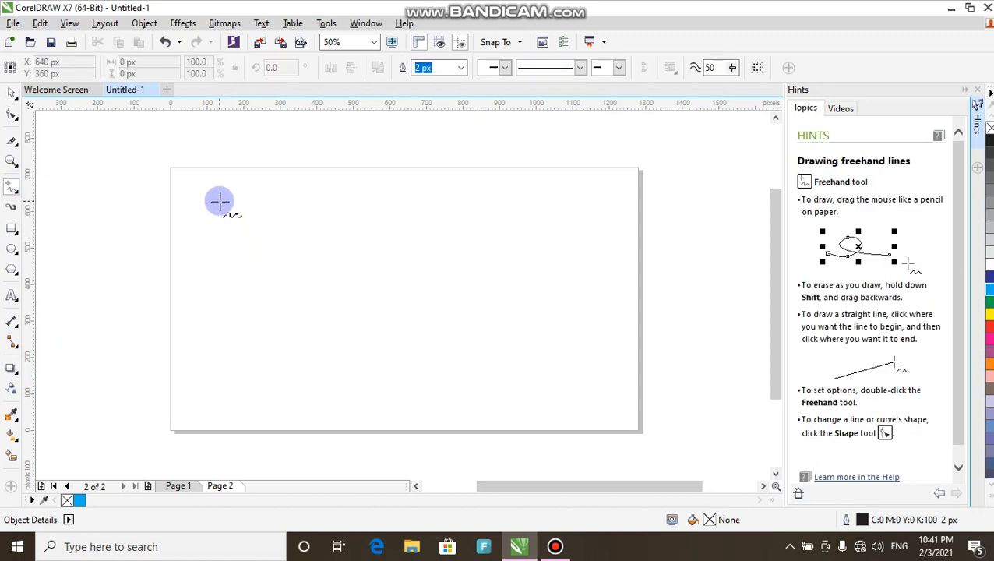
mouse_move(219, 202)
mouse_down()
mouse_move(322, 223)
mouse_move(405, 220)
mouse_up()
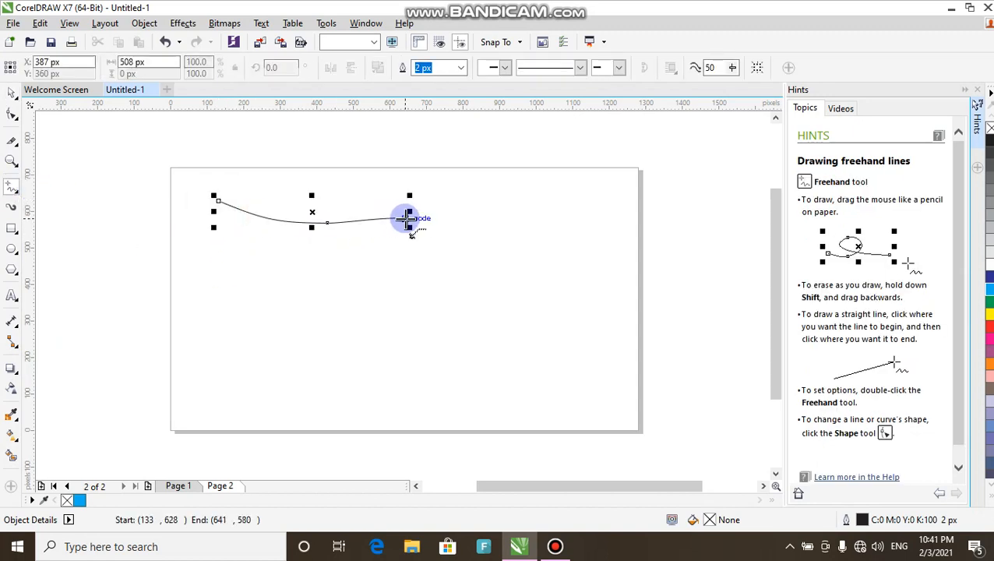
click(247, 188)
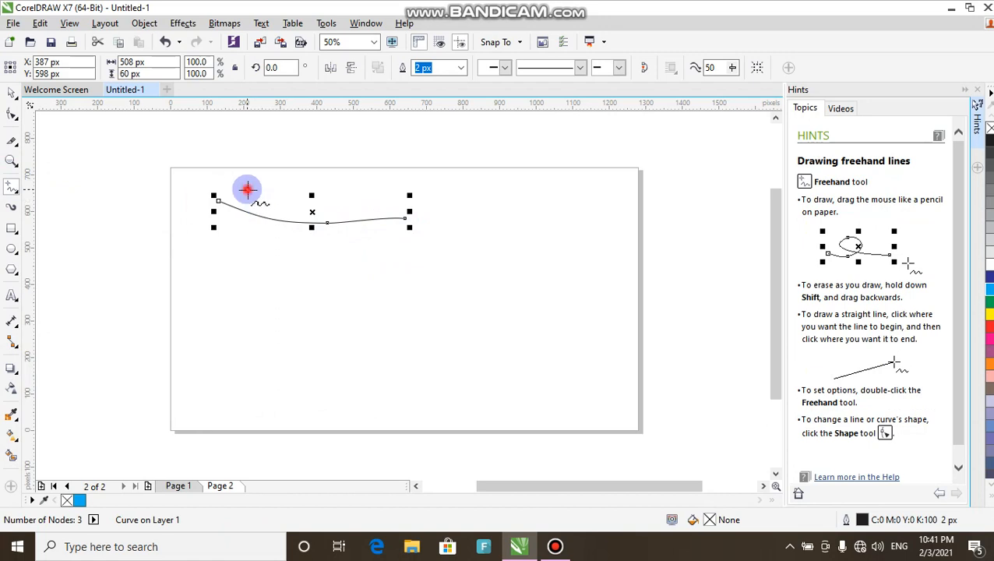
click(239, 257)
click(279, 201)
click(277, 260)
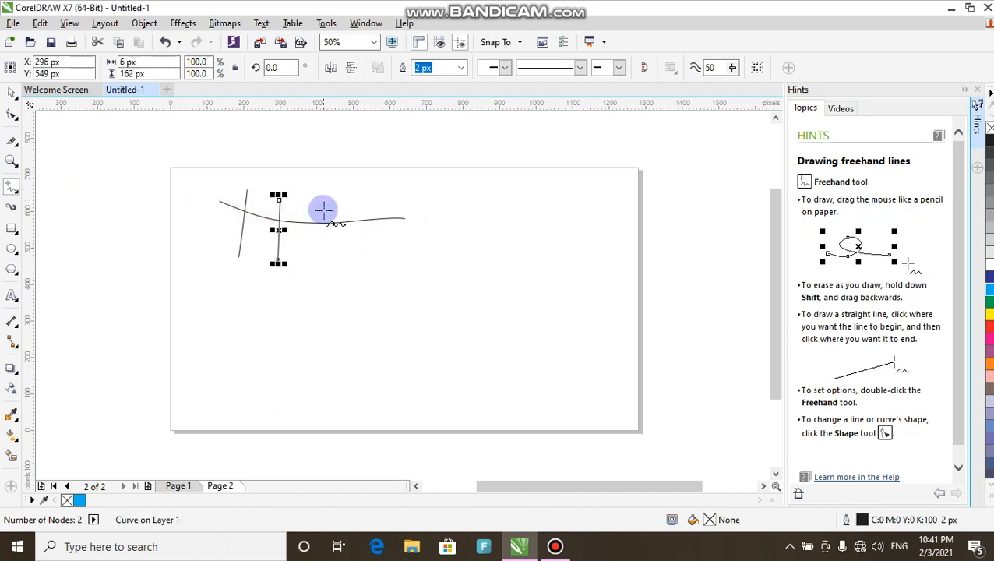
click(323, 203)
click(322, 265)
click(359, 189)
click(364, 265)
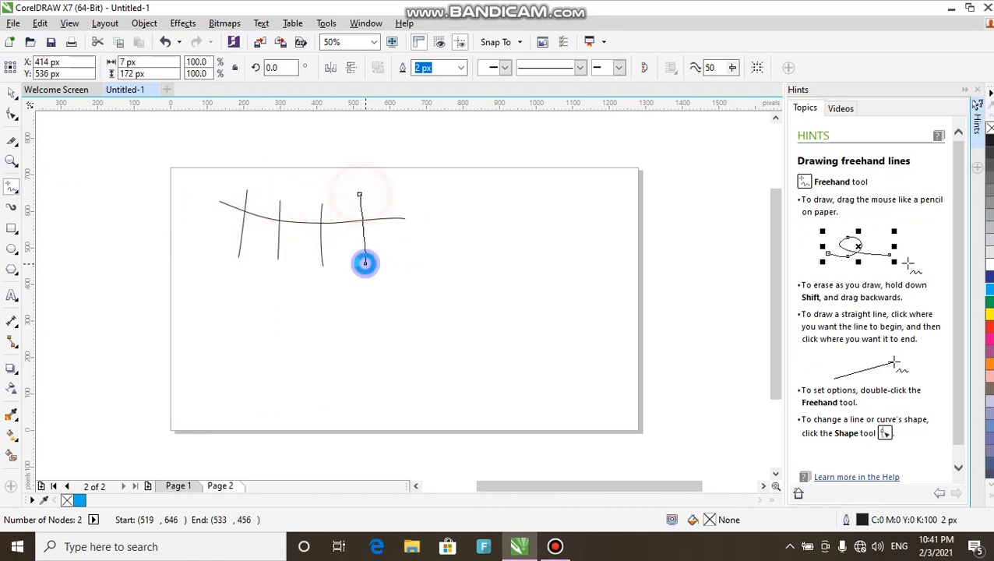
mouse_move(206, 231)
mouse_down()
mouse_move(295, 248)
mouse_move(382, 244)
mouse_up()
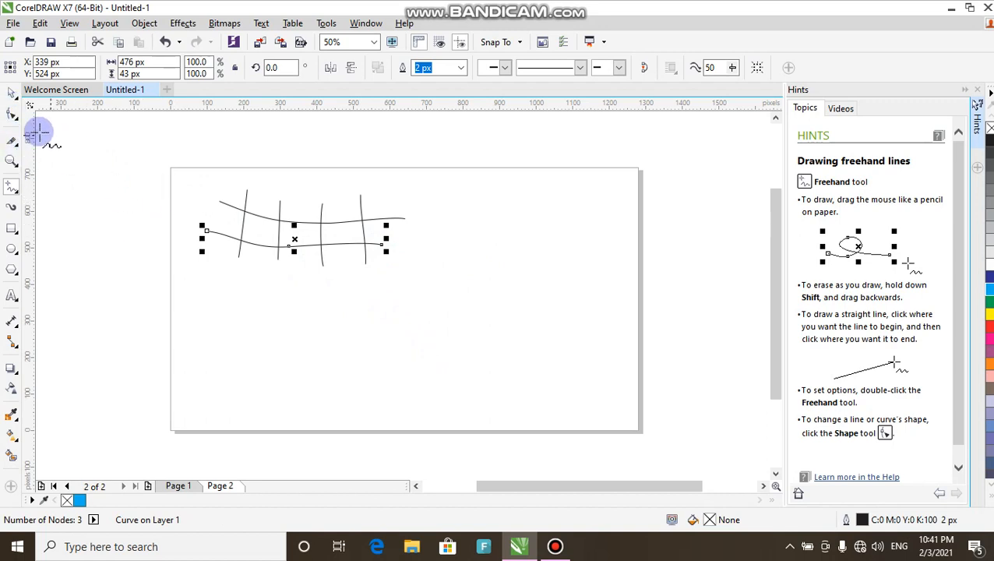
Select all six lines of the grid and set their outline width to 10 px
click(11, 94)
mouse_move(174, 157)
mouse_down()
mouse_move(344, 314)
mouse_move(440, 328)
mouse_up()
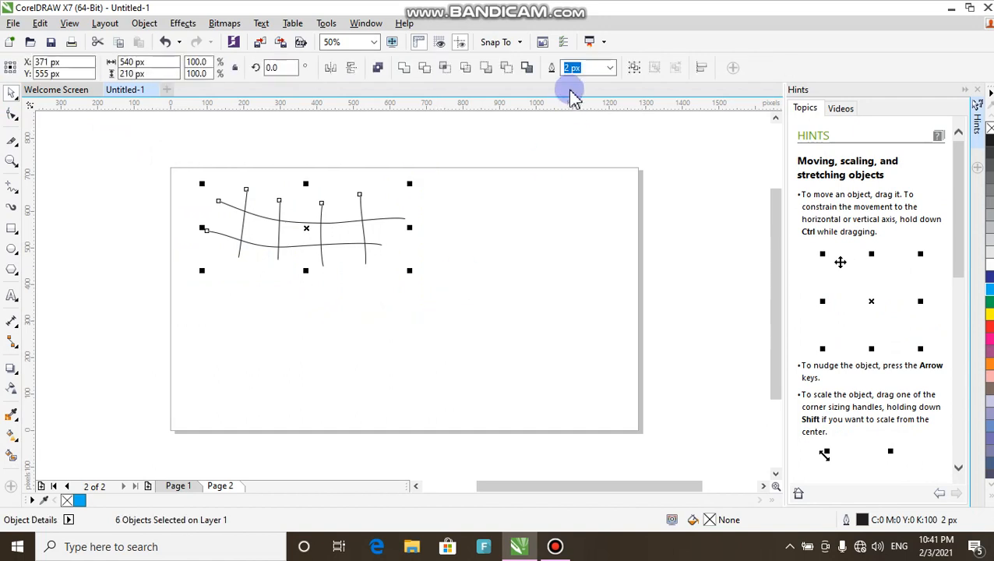
click(612, 67)
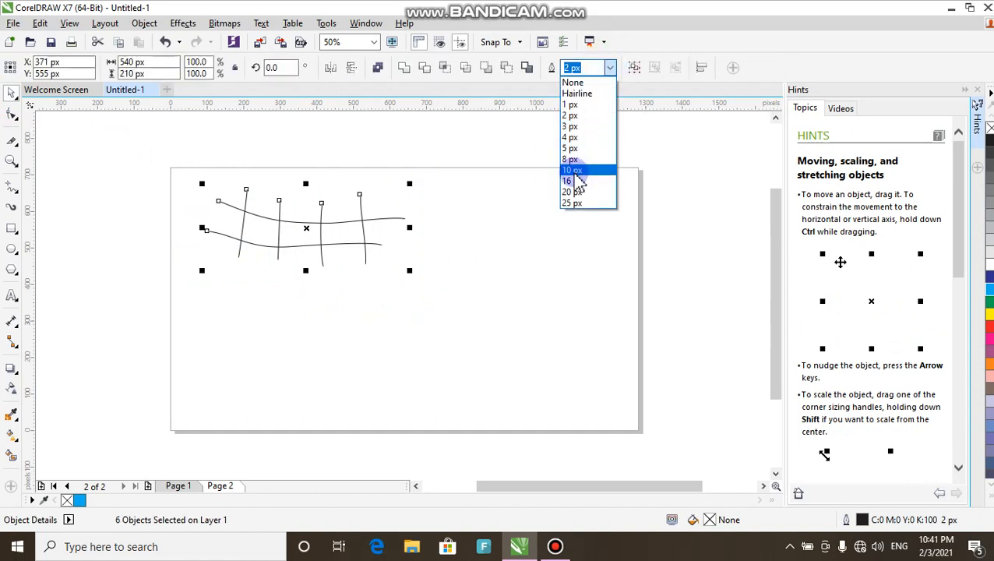
click(575, 171)
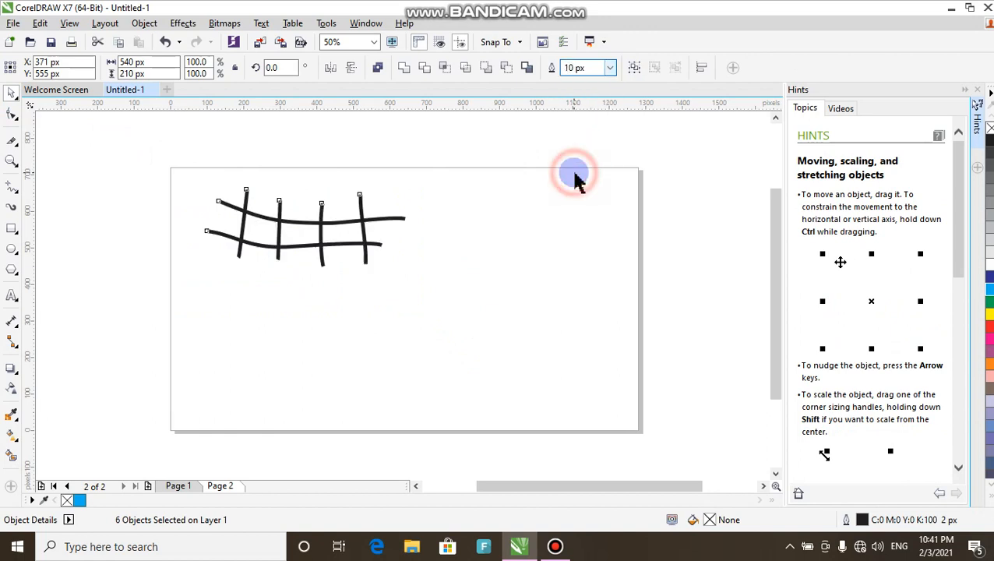
click(237, 313)
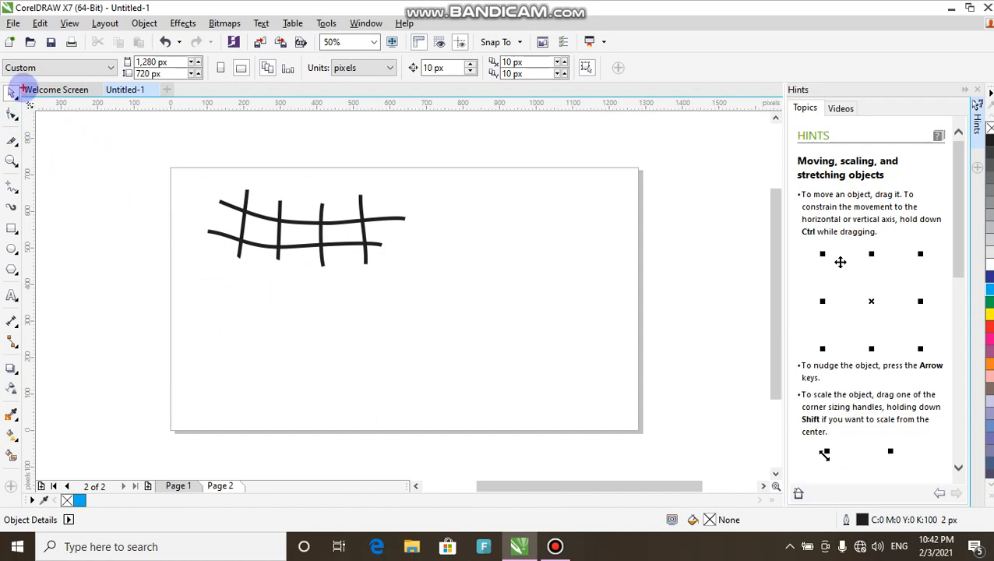
mouse_move(22, 88)
mouse_down()
mouse_move(8, 188)
mouse_move(8, 472)
mouse_up()
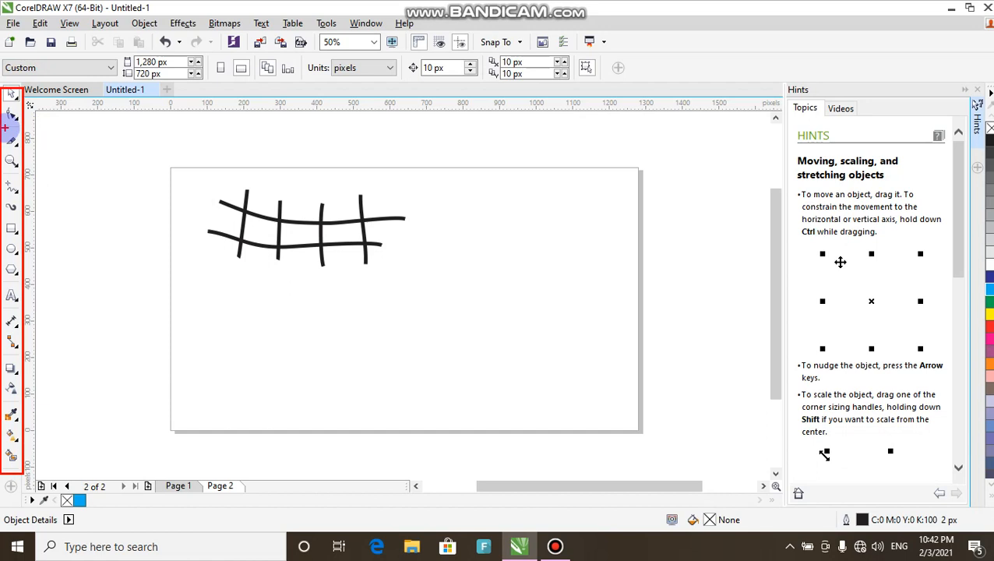
mouse_move(3, 131)
mouse_down()
mouse_move(22, 148)
mouse_move(14, 144)
mouse_up()
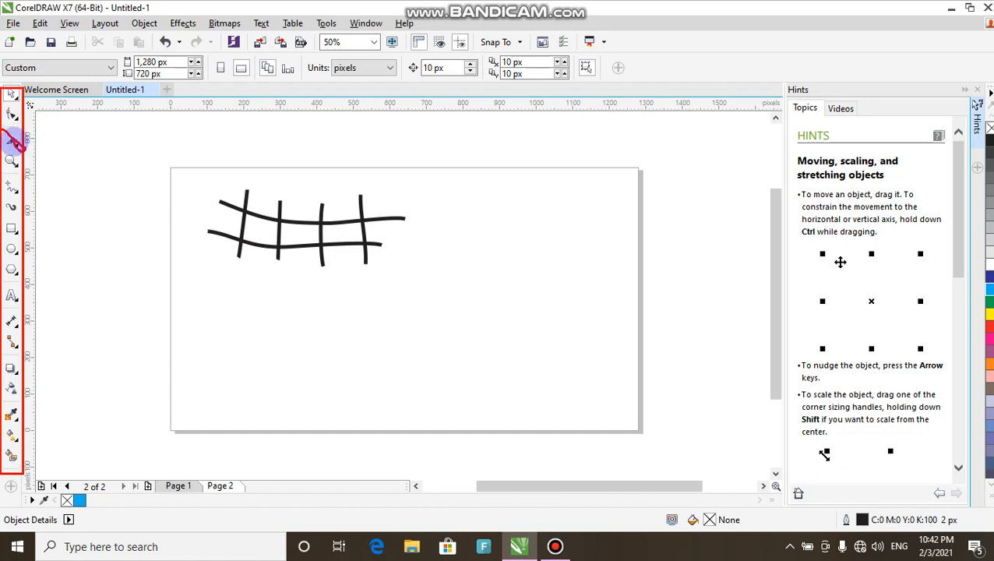
key(e)
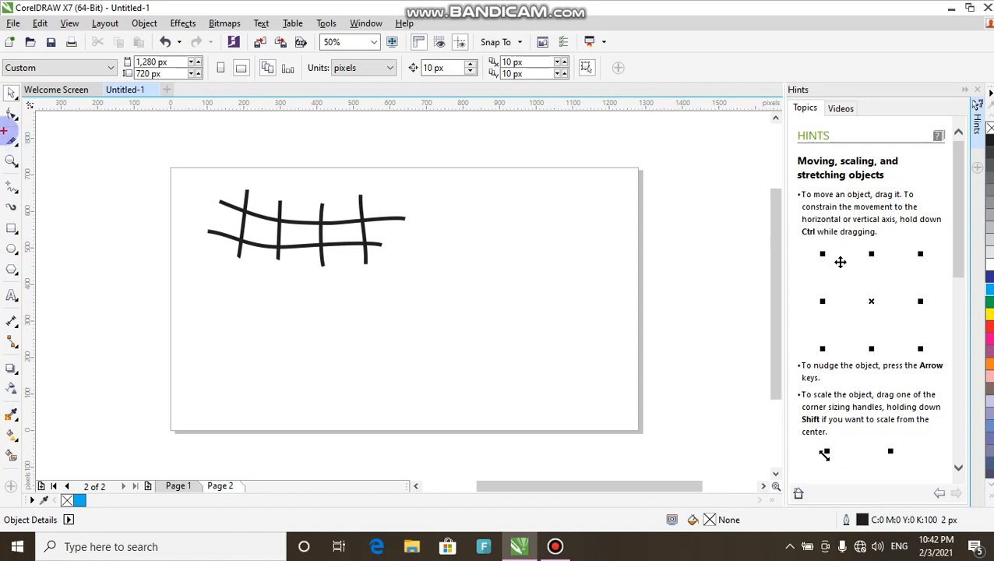
drag(4, 131, 23, 152)
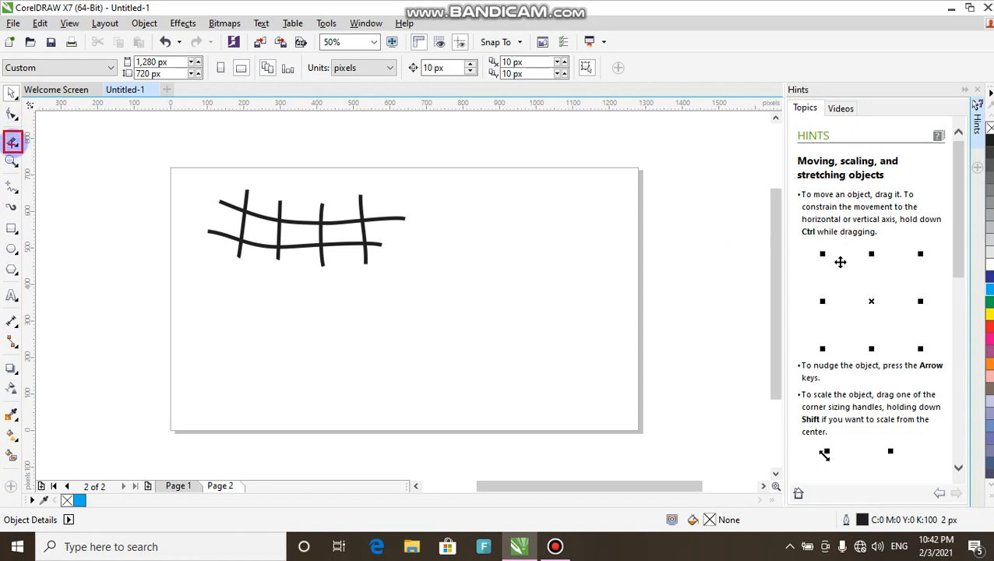
click(14, 142)
key(e)
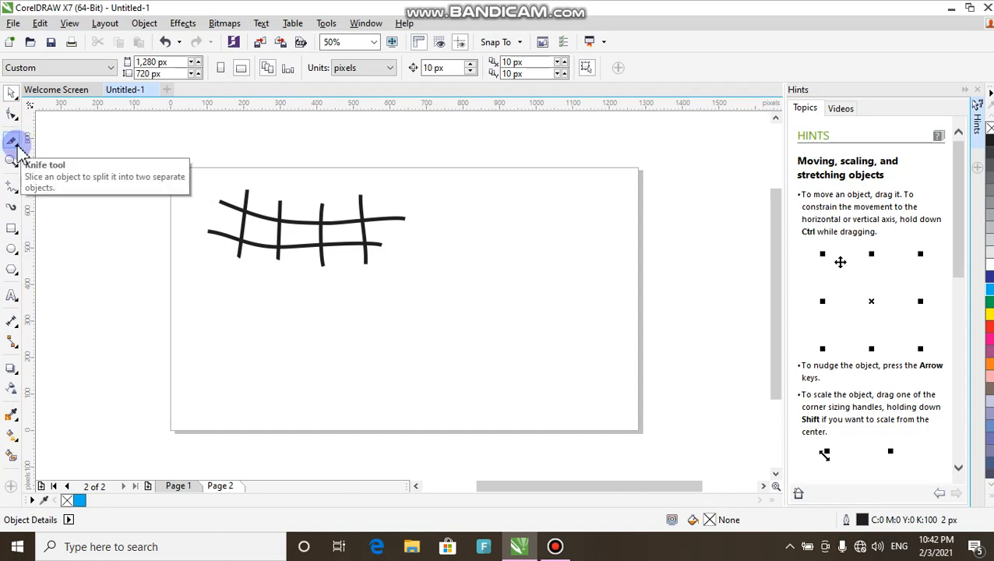
Delete the upper curve's end segment left of the first vertical line with the Virtual Segment Delete tool
click(17, 146)
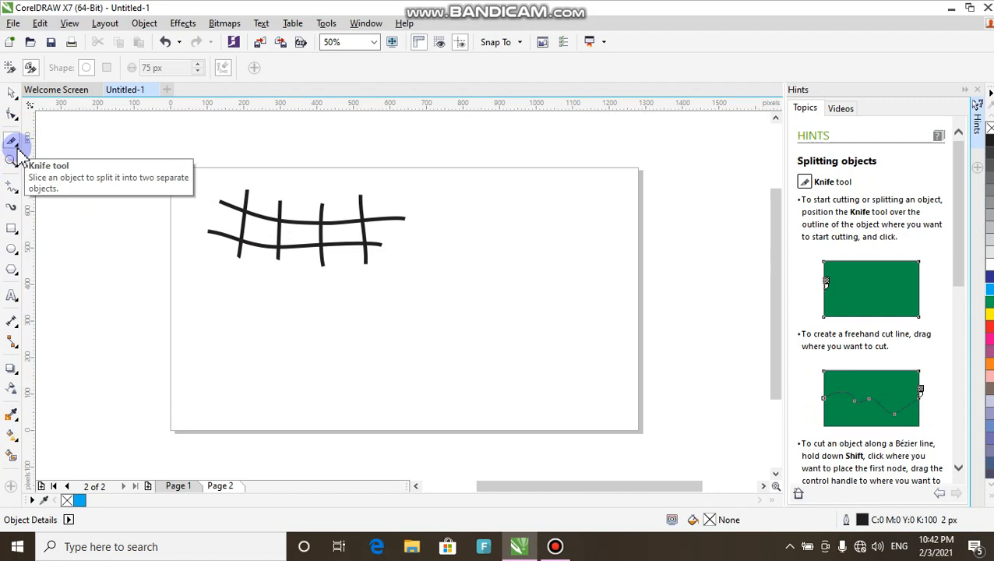
click(14, 145)
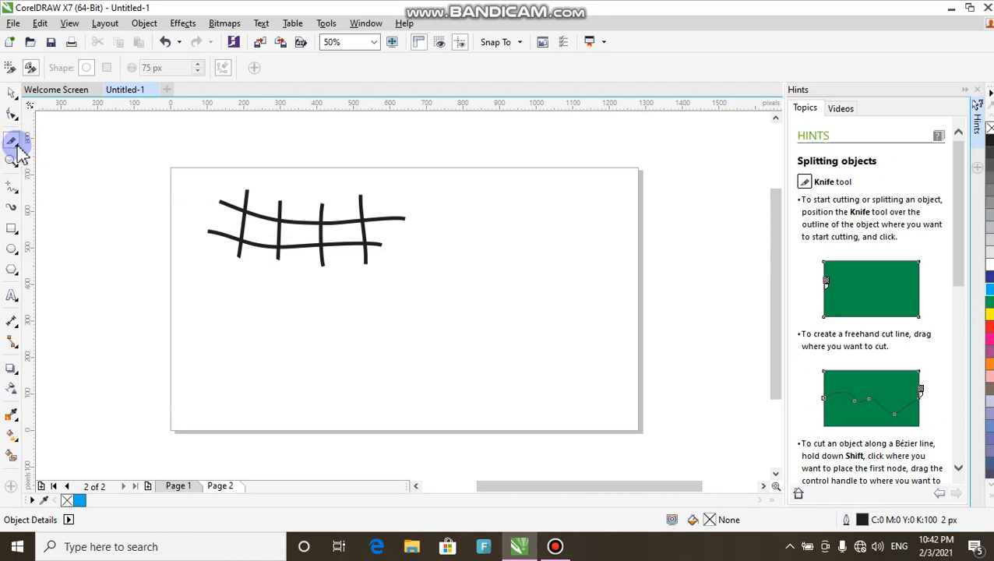
click(14, 145)
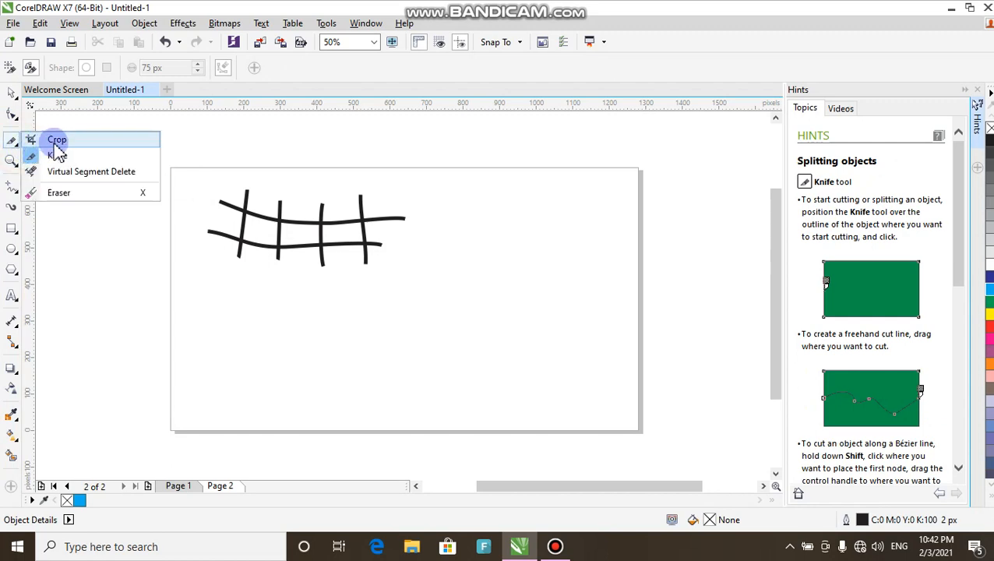
click(76, 178)
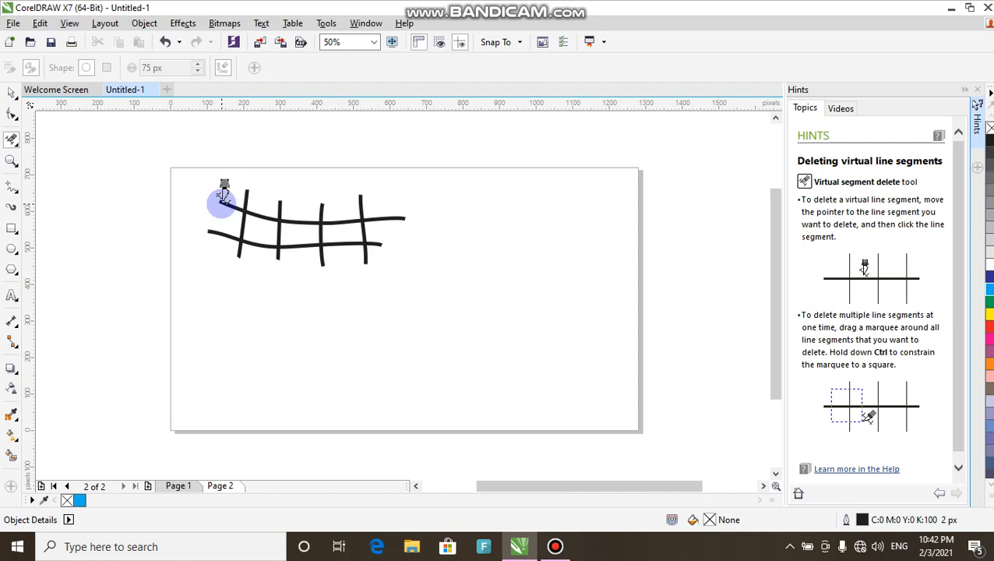
click(228, 201)
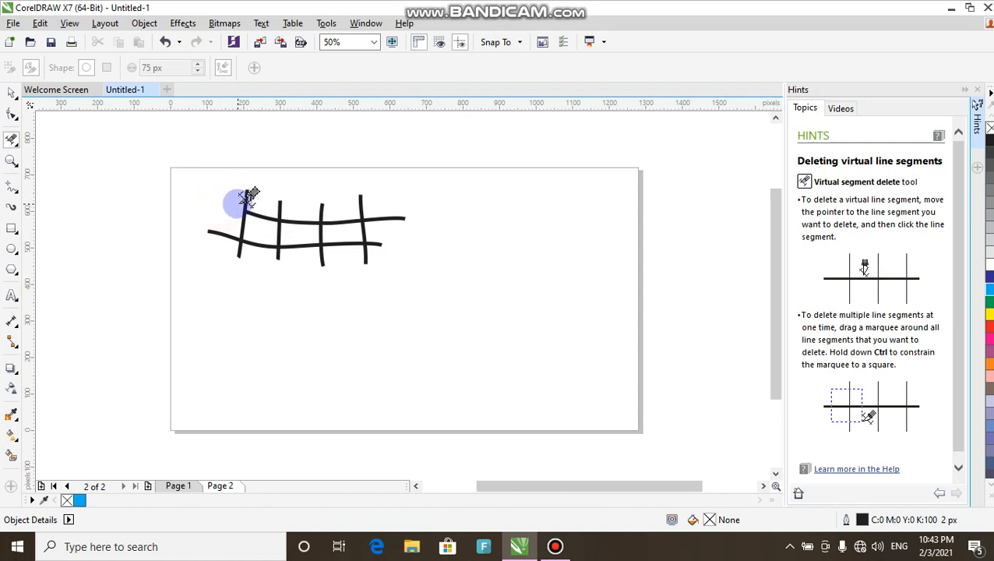
key(ctrl+z)
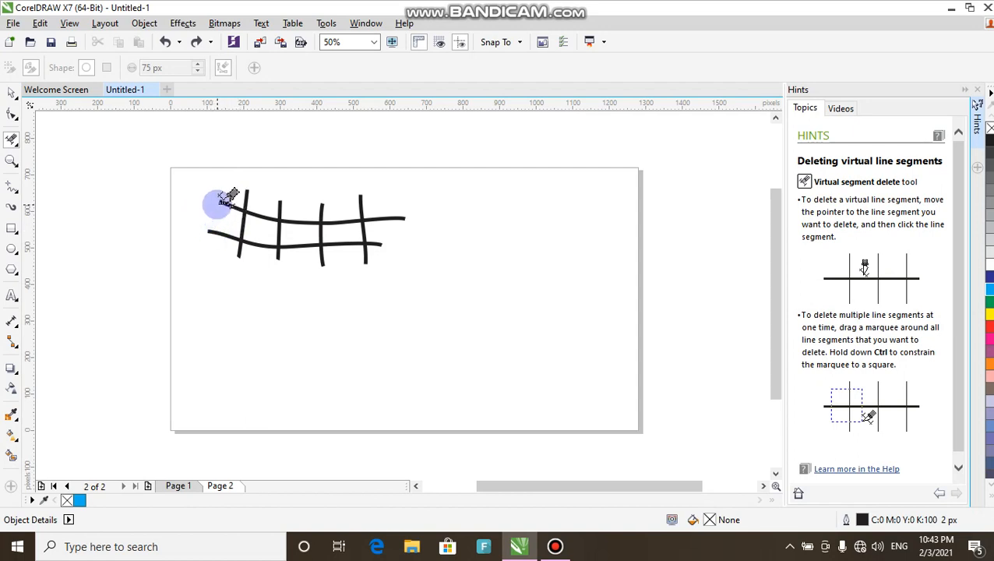
click(225, 193)
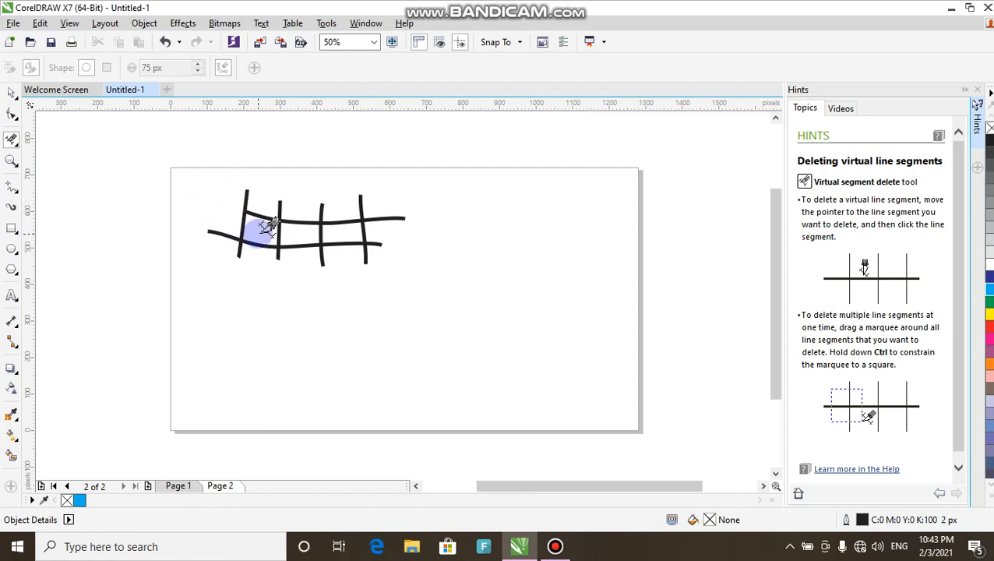
Delete the upper curve's segment between verticals two and three, and the lower curve's segments between verticals three and four and one and two
click(297, 214)
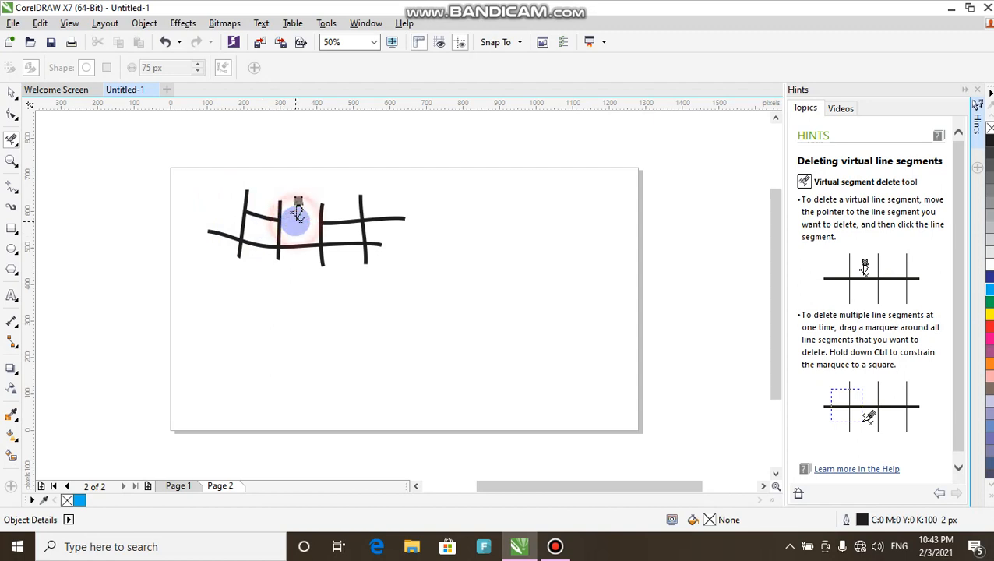
click(343, 244)
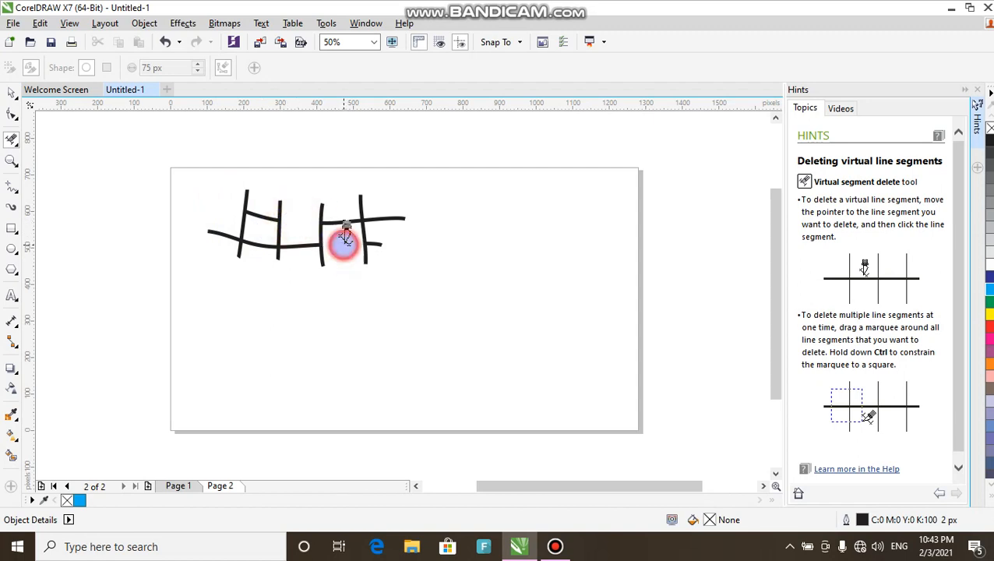
click(254, 245)
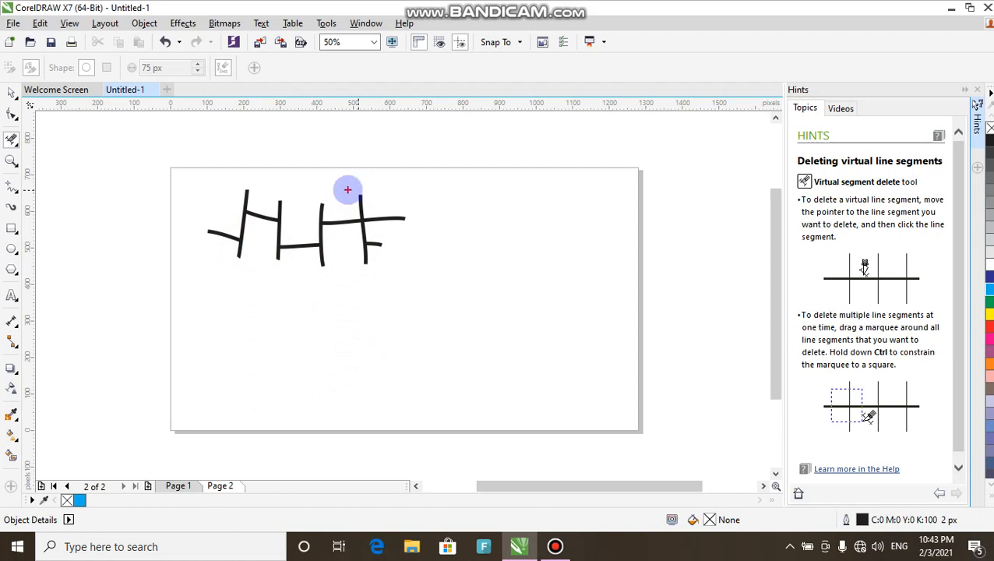
mouse_move(342, 189)
mouse_down()
mouse_move(403, 251)
mouse_move(412, 235)
mouse_up()
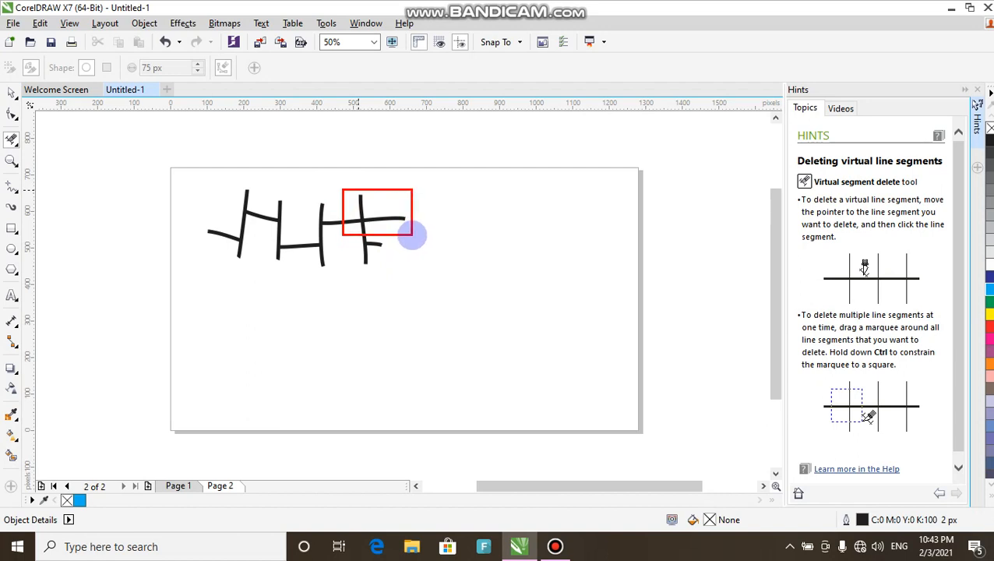
drag(412, 234, 411, 233)
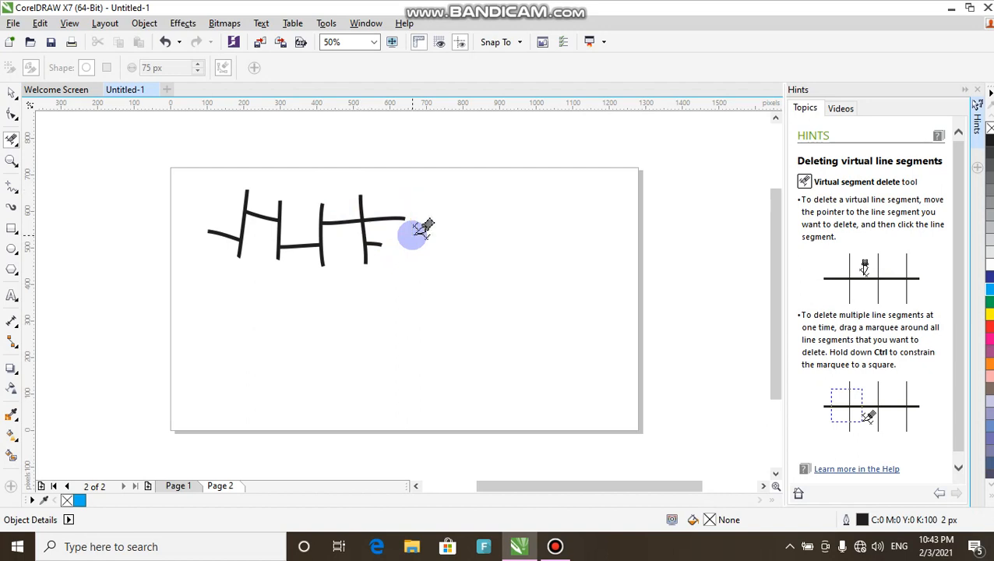
click(349, 184)
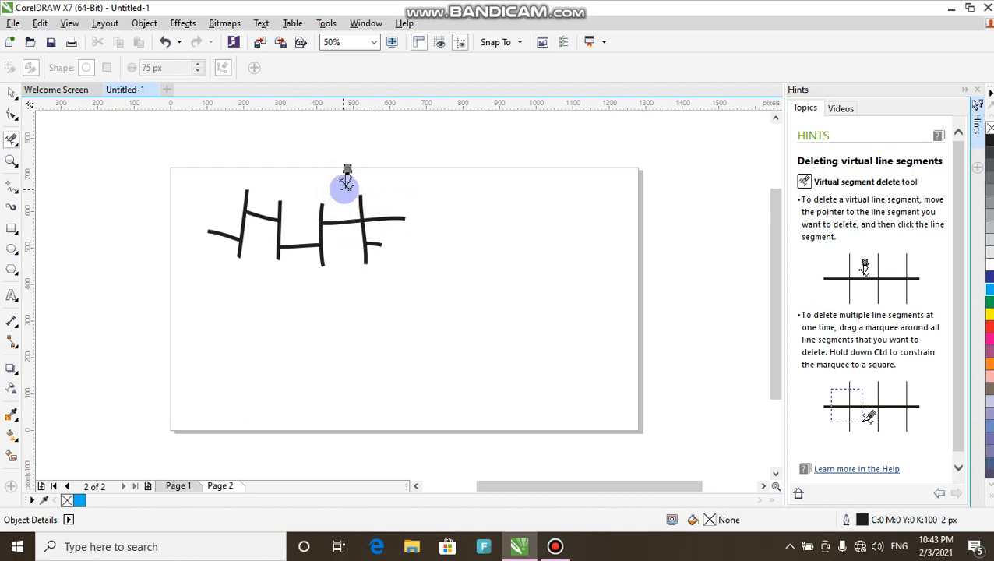
Delete all line segments around the upper curve's crossing with the rightmost vertical line at once, using a Virtual Segment Delete marquee
drag(341, 190, 414, 233)
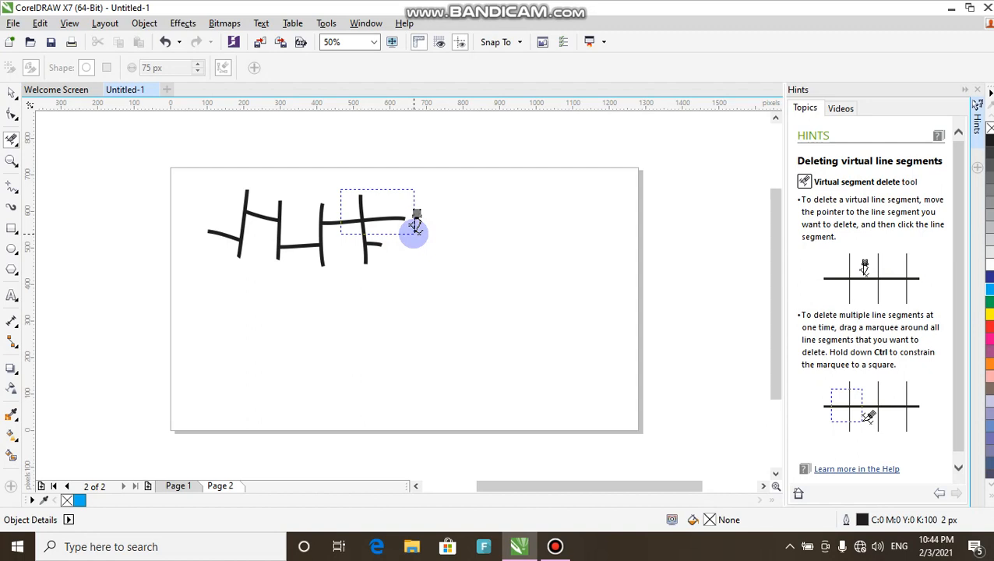
drag(415, 226, 414, 233)
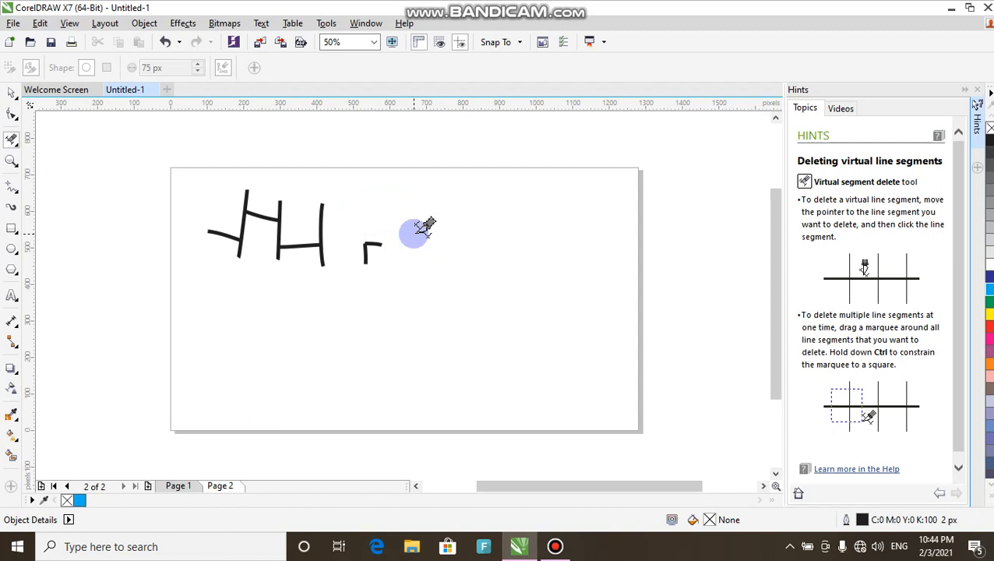
key(ctrl+z)
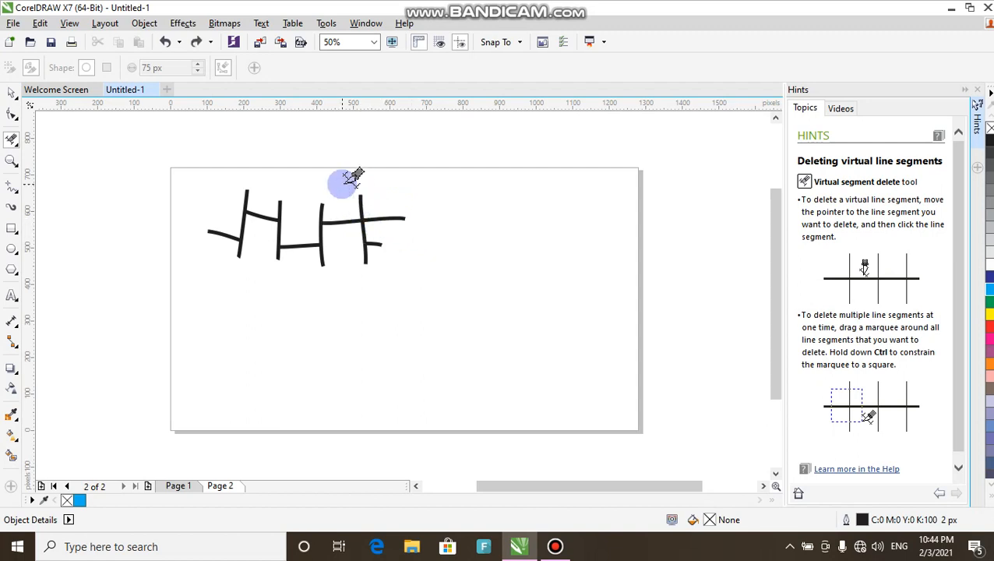
drag(345, 180, 419, 232)
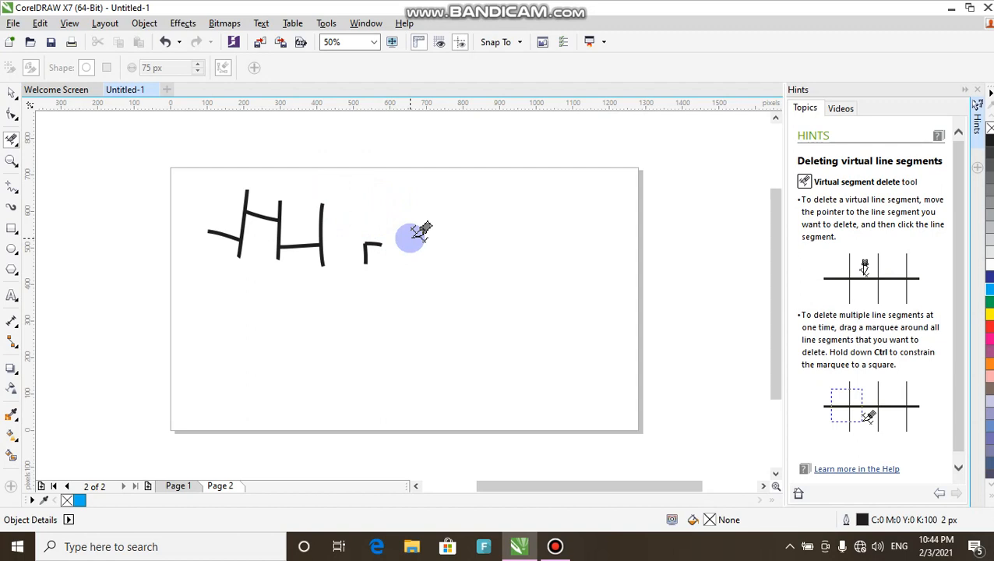
click(13, 143)
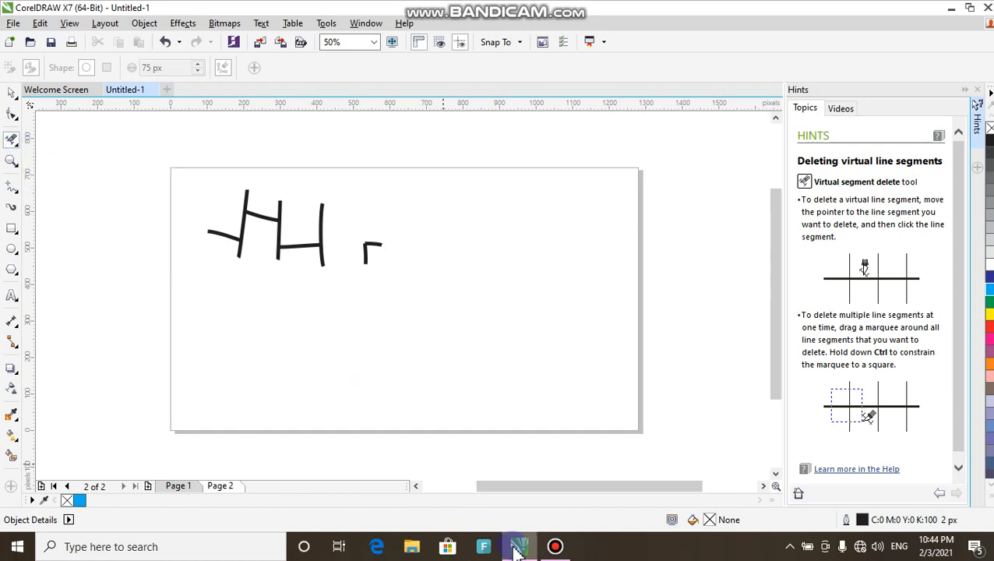
click(545, 550)
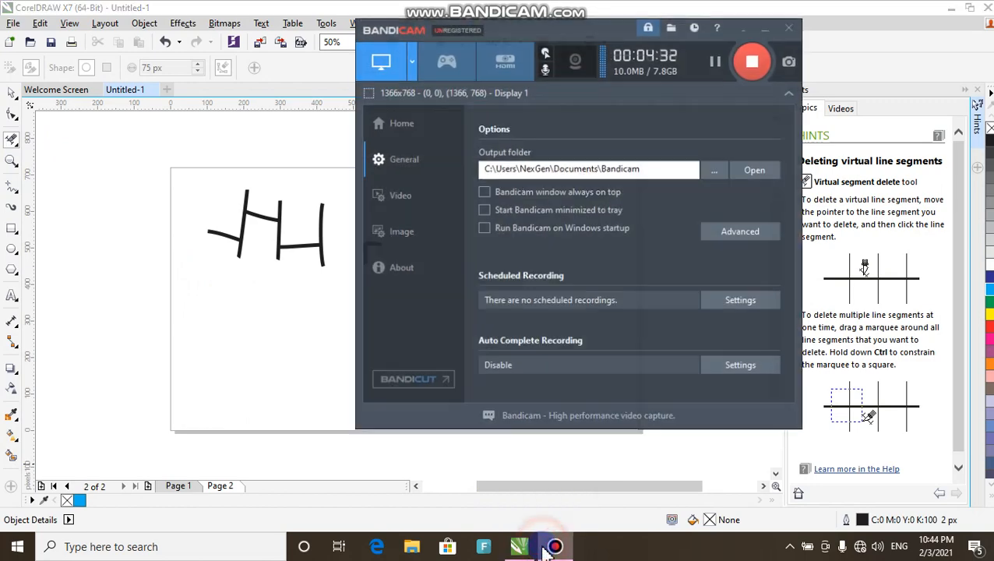
click(551, 546)
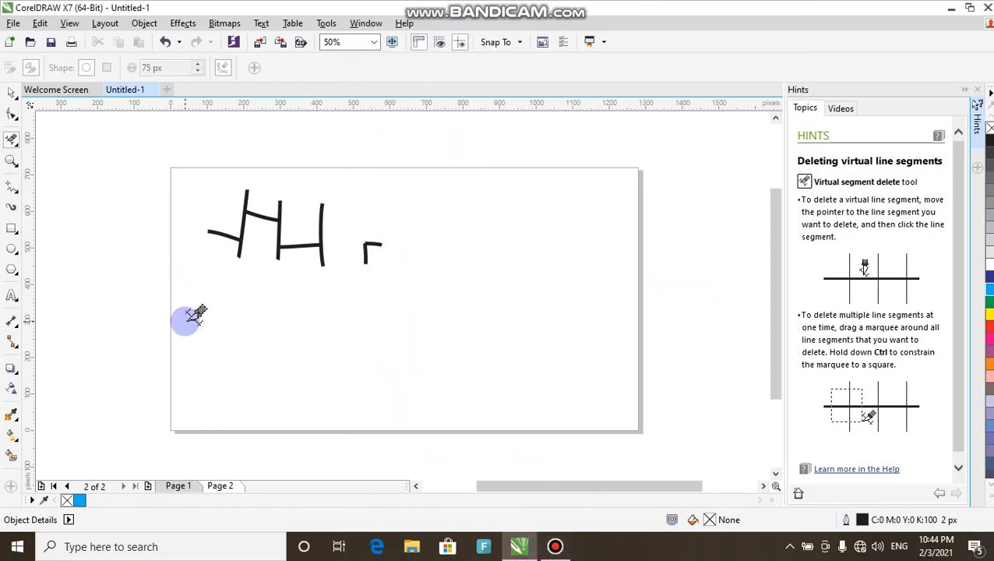
Draw a rectangle about 1,130 by 316 px across the lower part of the page and fill it red
click(11, 139)
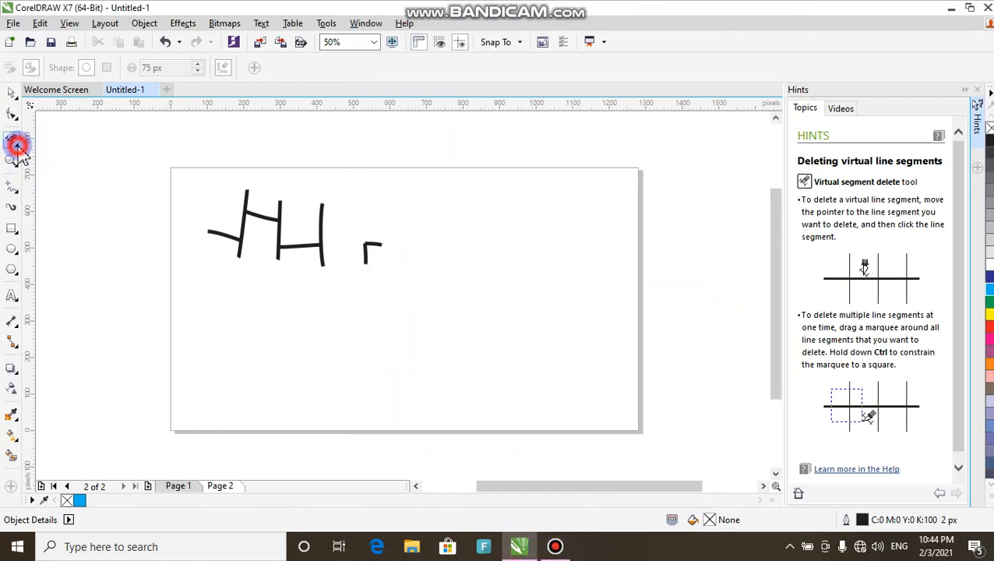
click(80, 194)
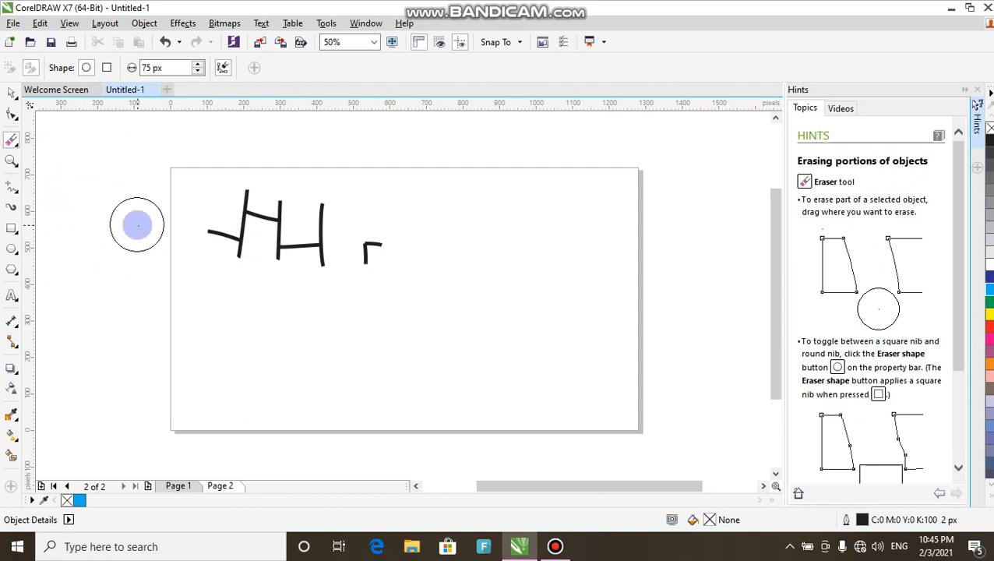
click(11, 229)
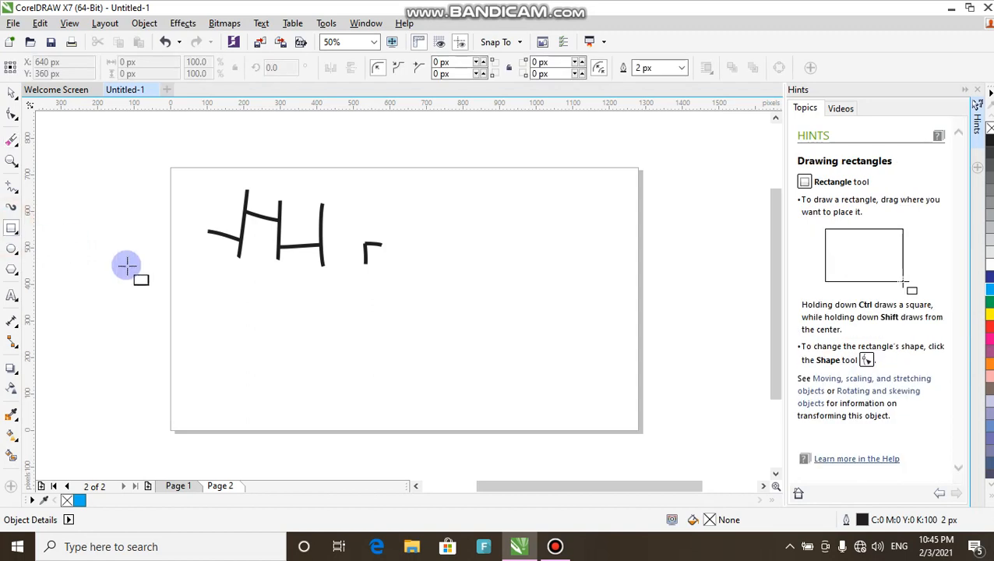
drag(218, 296, 630, 410)
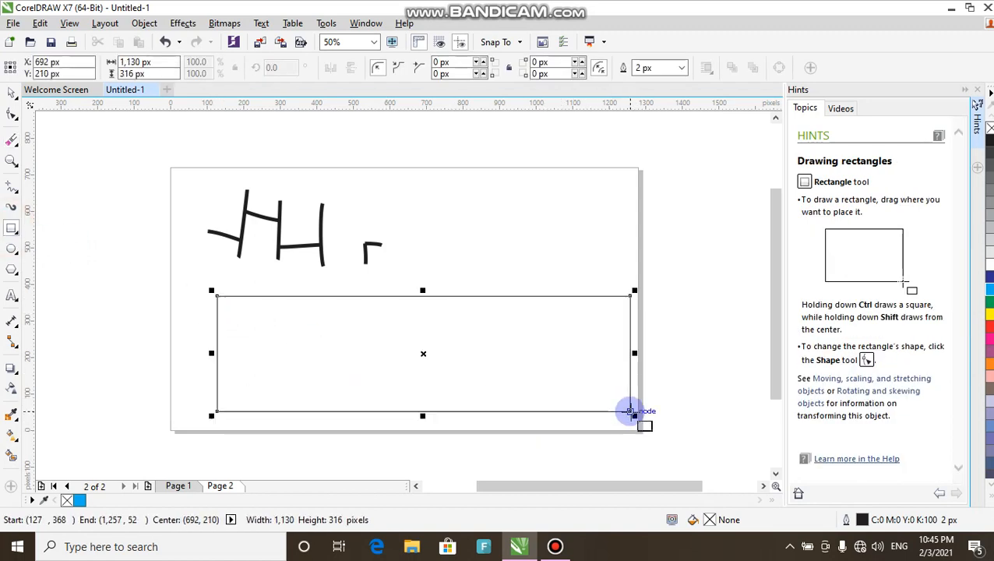
click(12, 92)
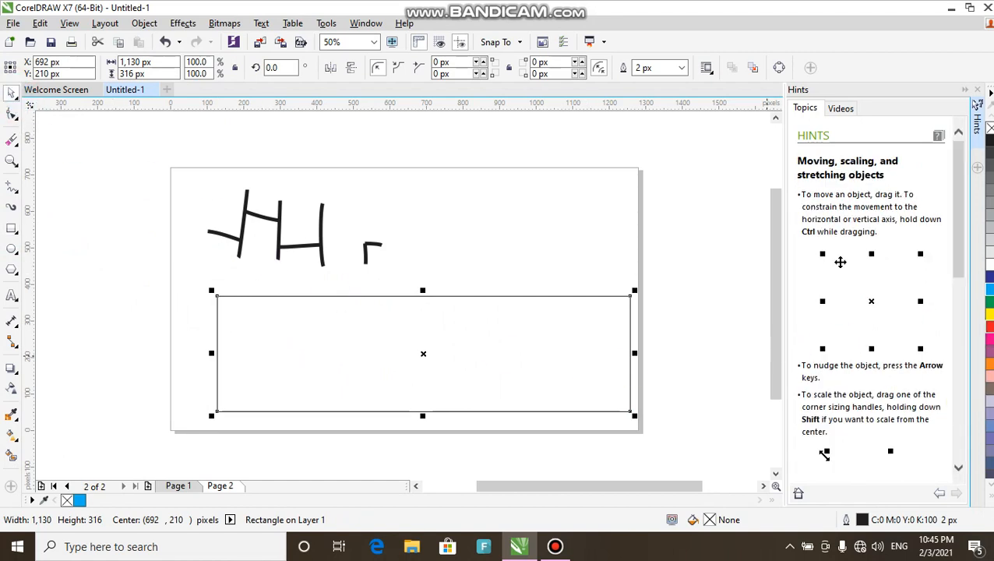
click(988, 326)
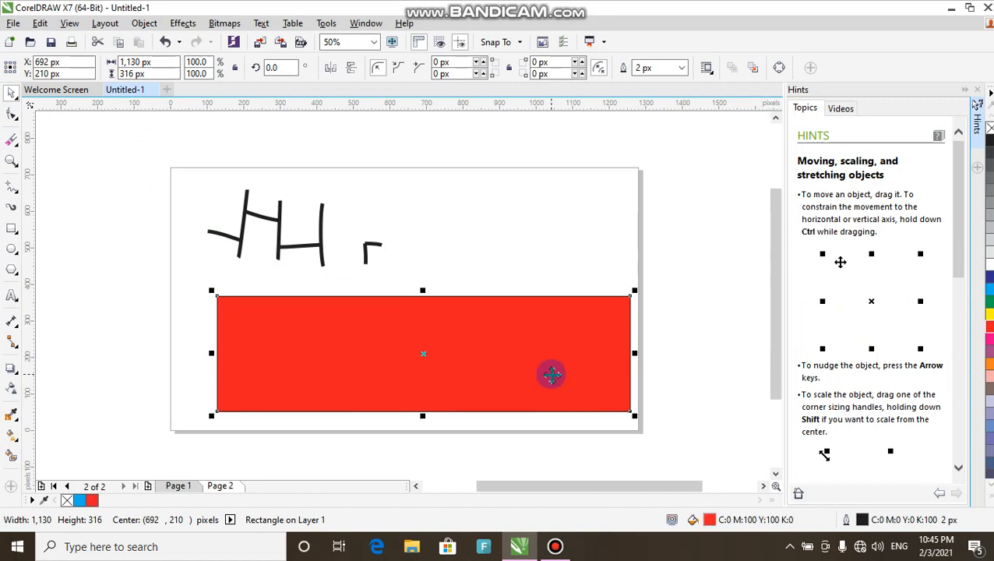
Erase round bites from the red rectangle's top-edge middle, upper-right, upper-left and lower-left corners with the 75 px round Eraser
click(12, 140)
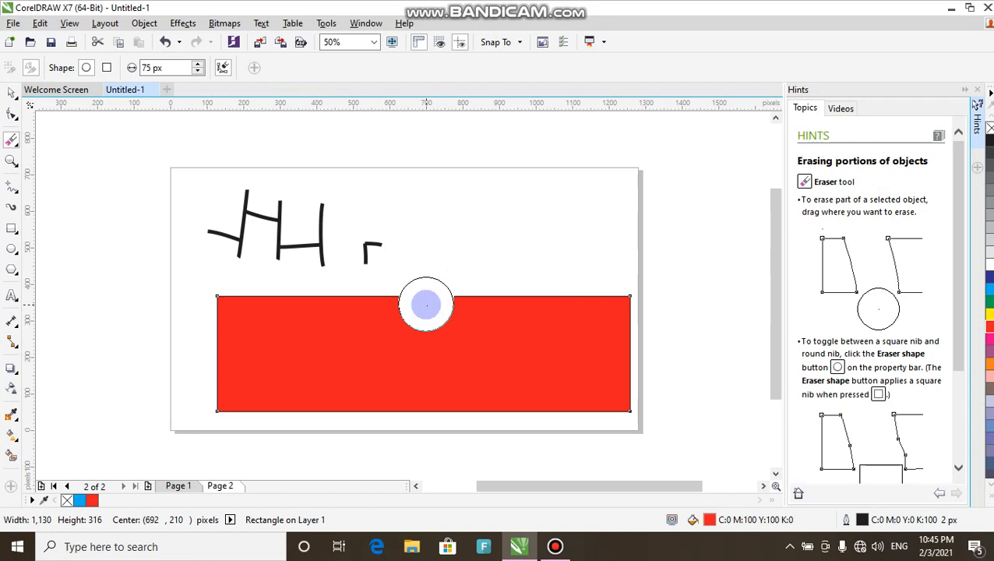
click(427, 306)
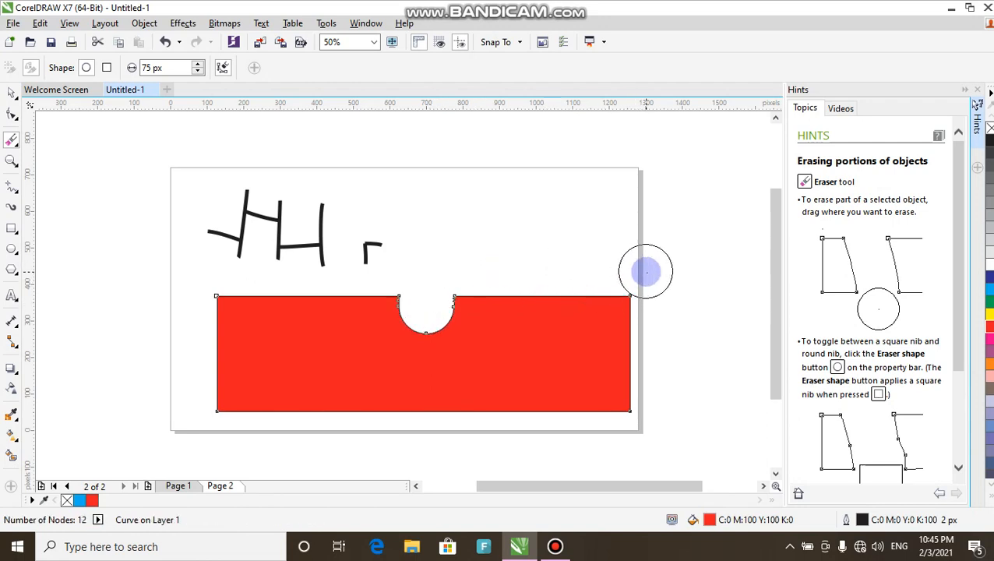
click(651, 272)
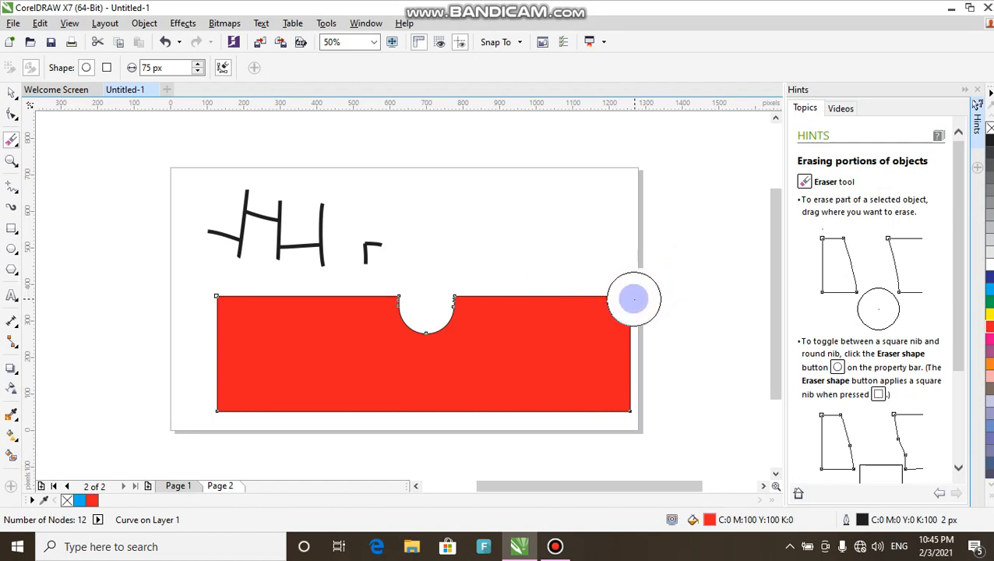
drag(629, 306, 625, 312)
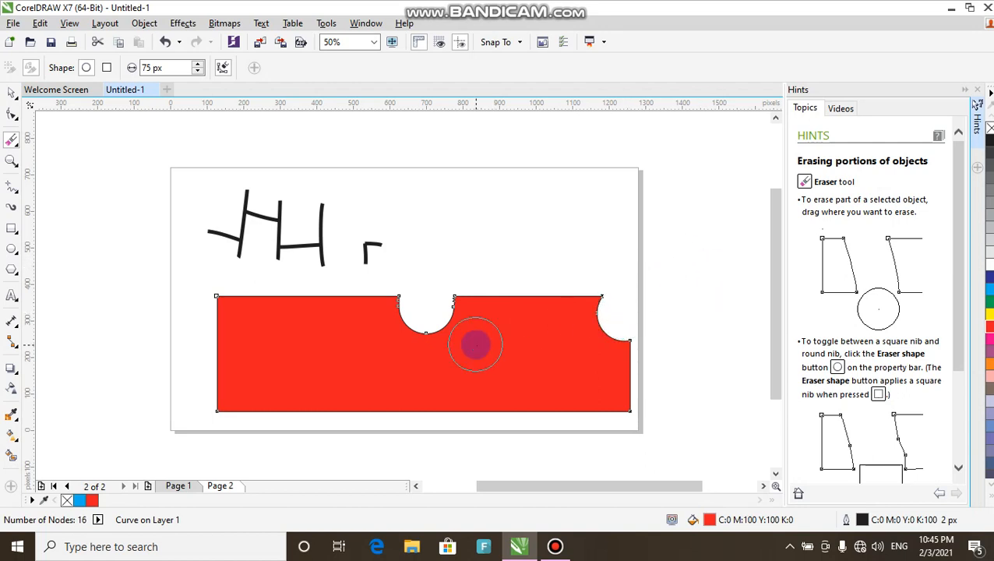
click(222, 300)
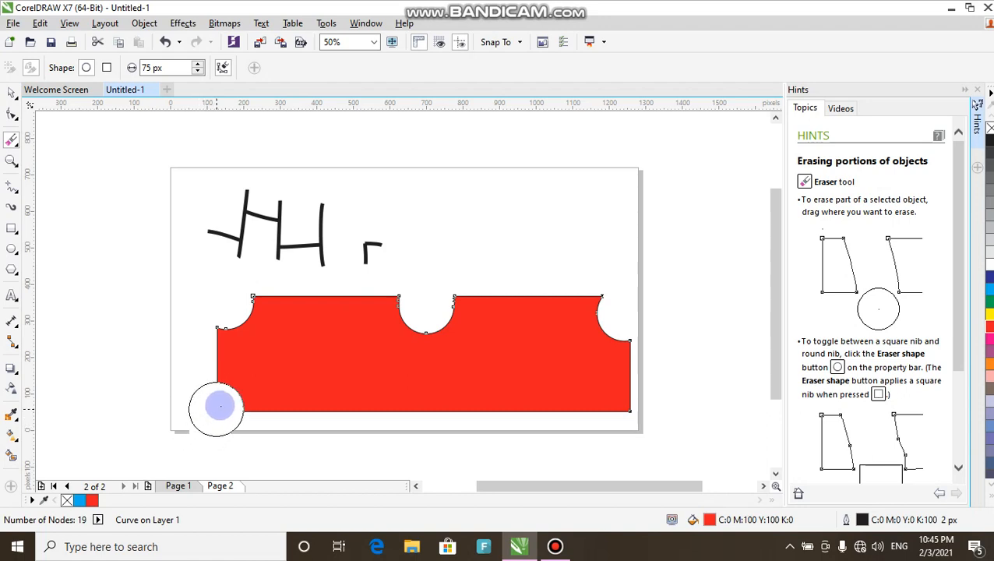
click(220, 400)
Erase a shallow dip in the red shape's top edge between its upper-left and middle notches, and delete the shape
click(234, 260)
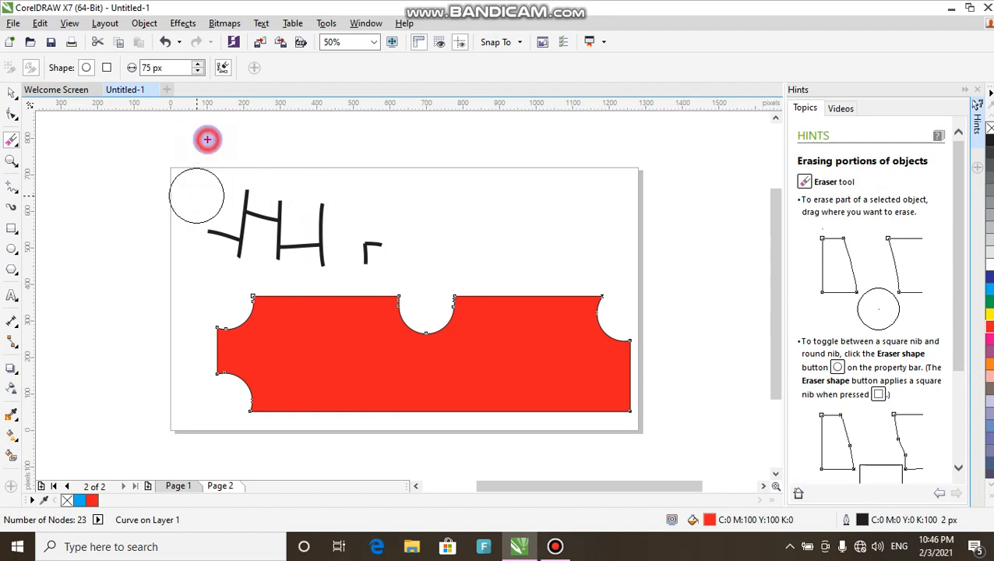
mouse_move(207, 139)
mouse_down()
mouse_move(286, 262)
mouse_move(406, 270)
mouse_up()
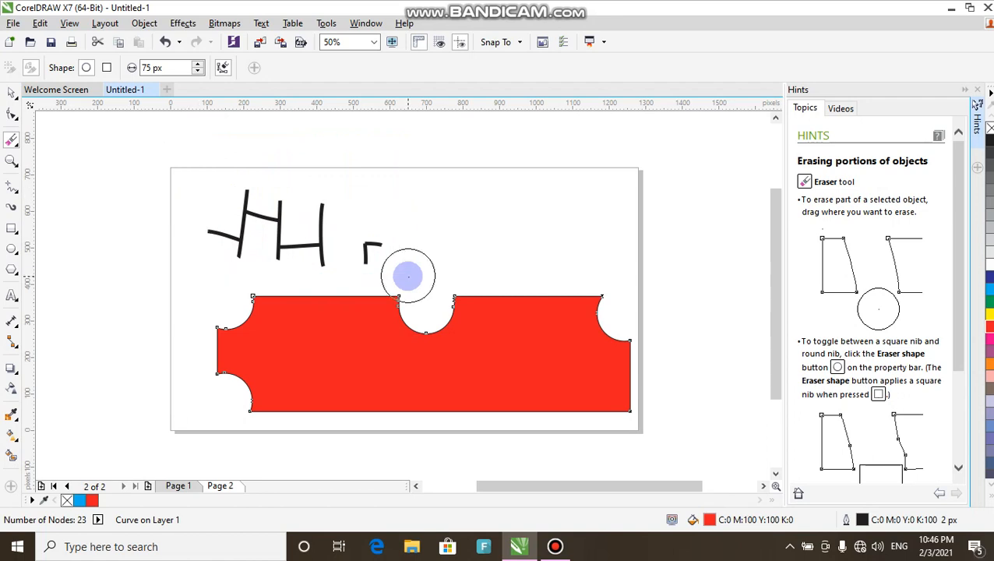
click(241, 191)
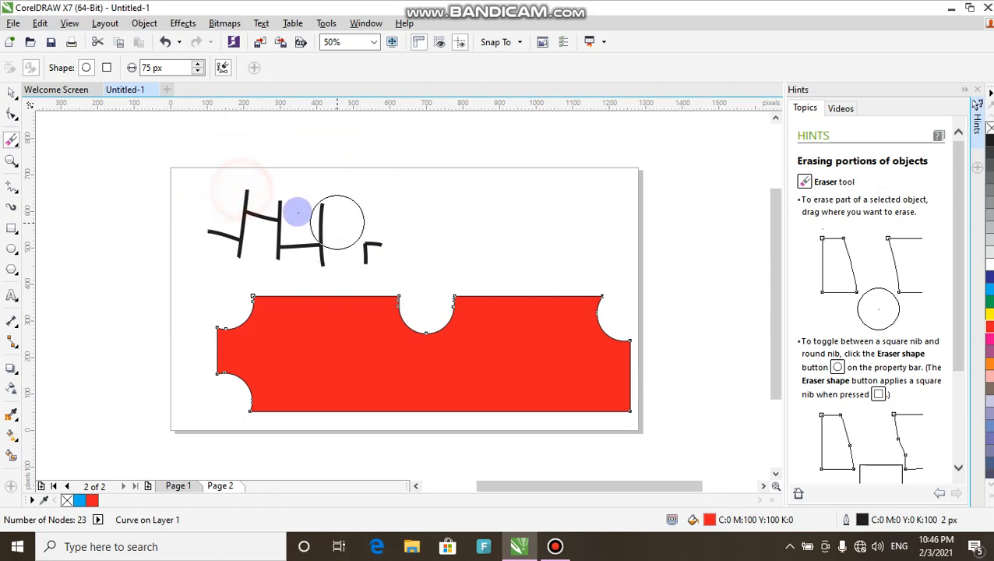
click(297, 201)
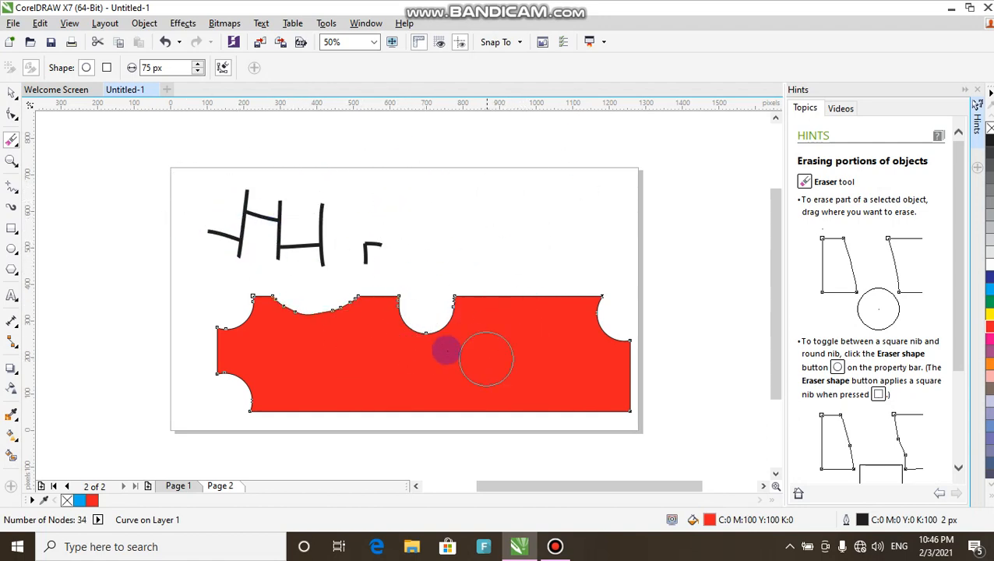
click(536, 272)
mouse_move(524, 213)
mouse_down()
mouse_move(520, 285)
mouse_move(539, 374)
mouse_move(548, 299)
mouse_move(558, 303)
mouse_move(532, 297)
mouse_move(541, 198)
mouse_move(601, 294)
mouse_move(601, 334)
mouse_move(605, 303)
mouse_move(619, 321)
mouse_move(602, 323)
mouse_move(609, 266)
mouse_move(638, 372)
mouse_move(621, 396)
mouse_move(653, 455)
mouse_move(595, 438)
mouse_move(704, 382)
mouse_move(514, 390)
mouse_move(528, 405)
mouse_move(501, 422)
mouse_move(571, 472)
mouse_move(468, 403)
mouse_move(476, 438)
mouse_move(429, 384)
mouse_move(454, 354)
mouse_move(422, 310)
mouse_move(453, 325)
mouse_move(409, 356)
mouse_move(475, 346)
mouse_move(439, 314)
mouse_move(415, 312)
mouse_move(432, 312)
mouse_move(375, 336)
mouse_move(378, 302)
mouse_move(355, 359)
mouse_move(278, 372)
mouse_move(219, 318)
mouse_move(213, 344)
mouse_move(307, 292)
mouse_move(401, 393)
mouse_move(272, 405)
mouse_move(331, 362)
mouse_move(350, 400)
mouse_move(428, 424)
mouse_move(402, 240)
mouse_up()
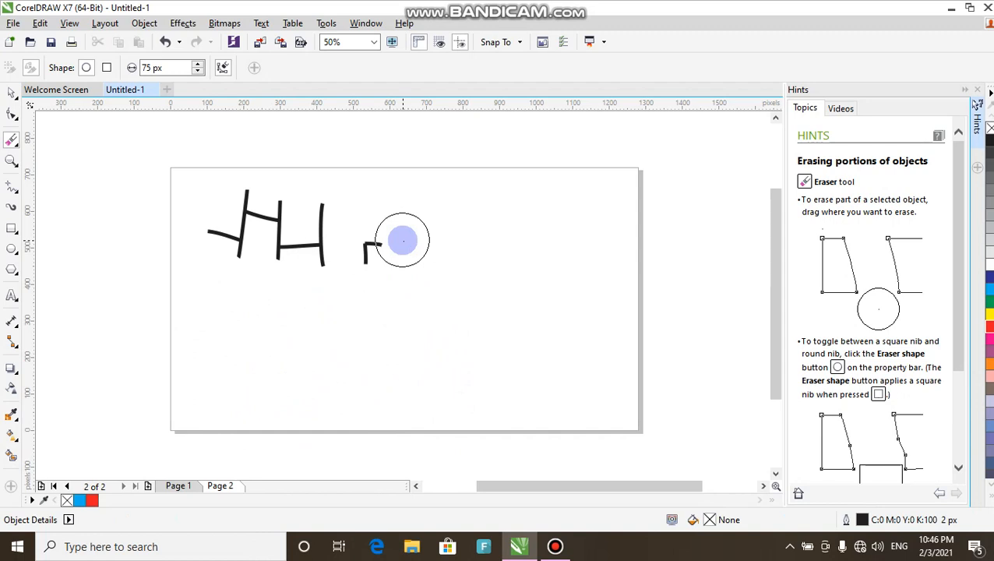
drag(963, 229, 976, 345)
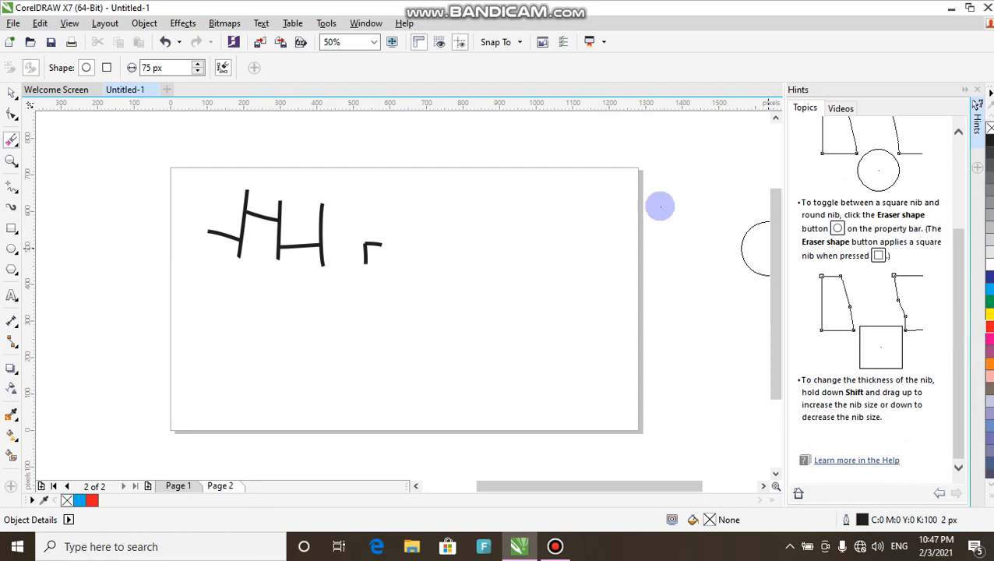
click(555, 548)
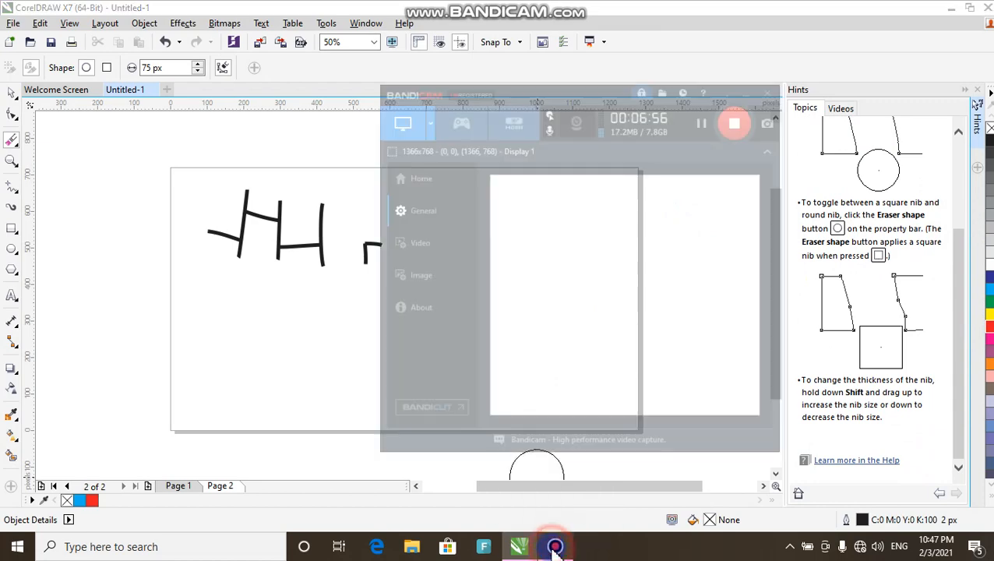
click(554, 547)
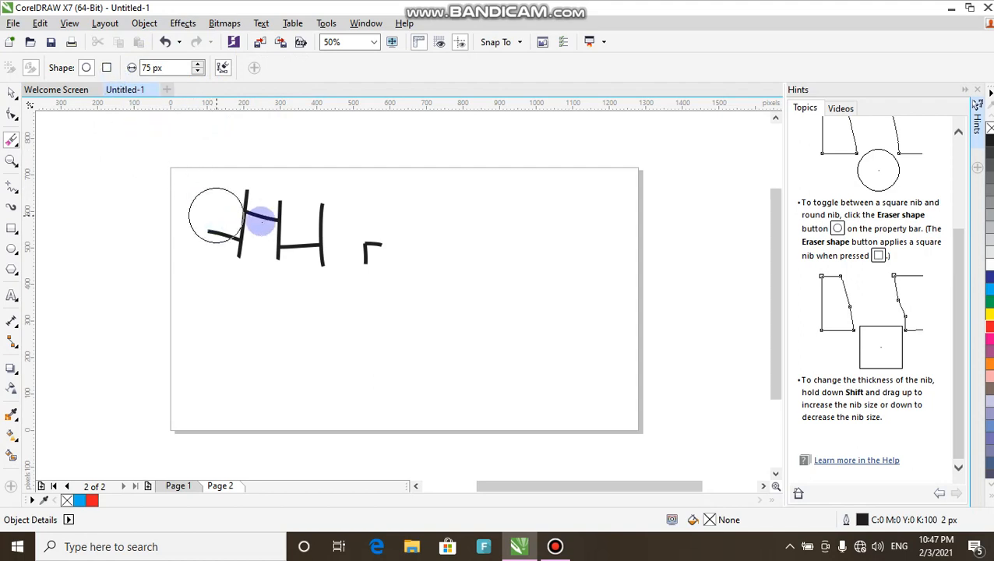
Draw a rectangle about 946 by 384 px below the black lines and fill it red
click(12, 227)
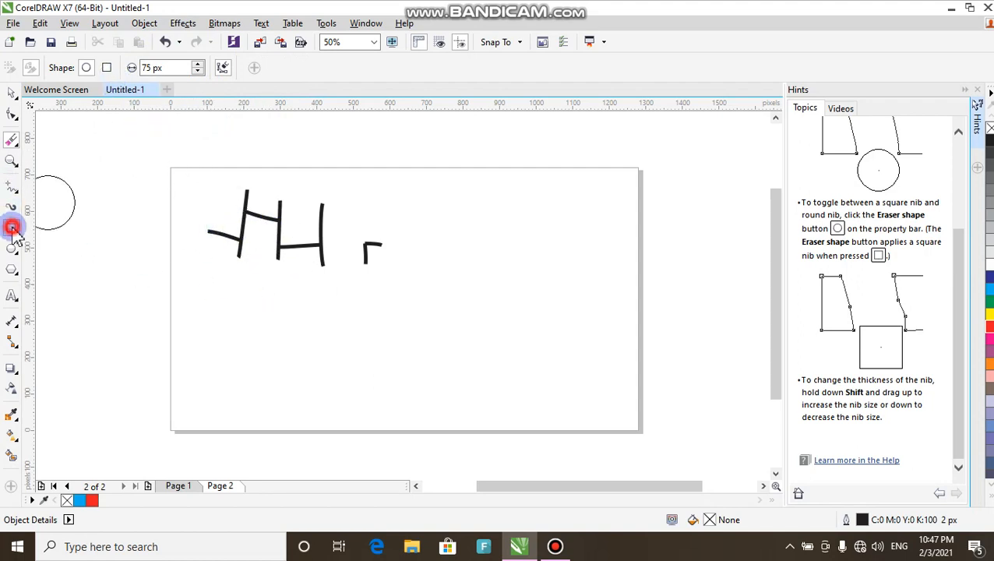
drag(247, 263, 592, 402)
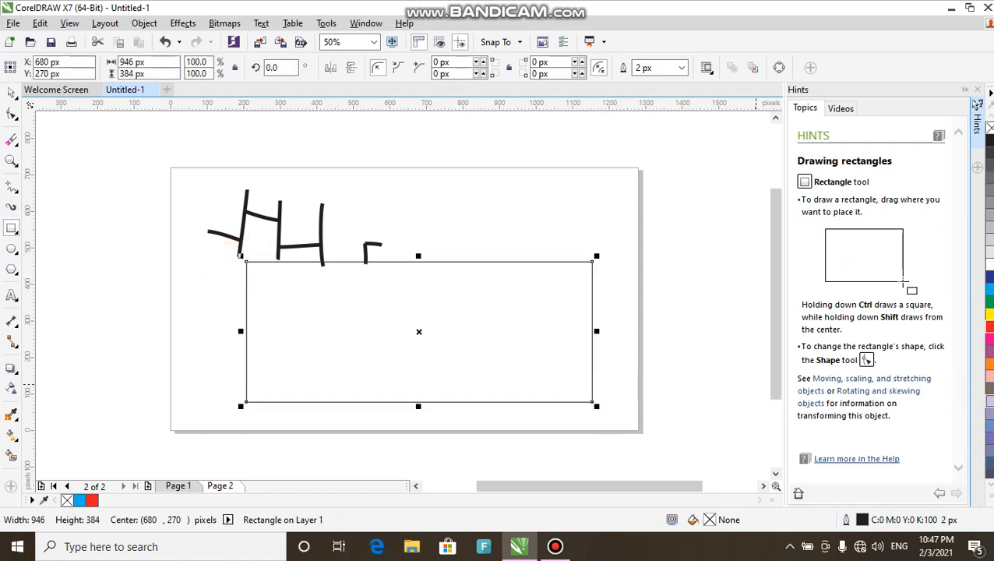
click(989, 328)
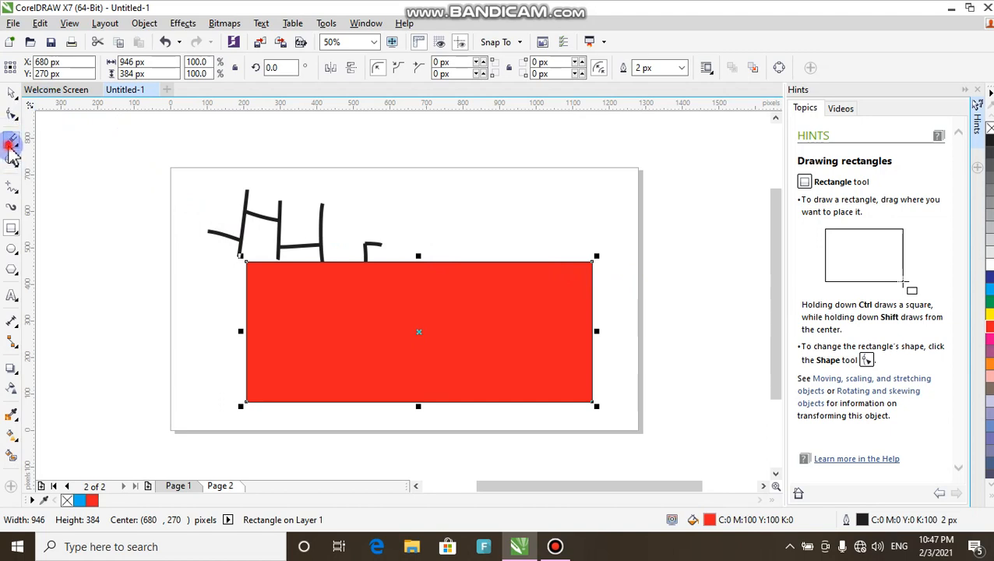
Give the Eraser a square nib and erase a freehand area from the red rectangle's top edge, right of its centre
click(10, 146)
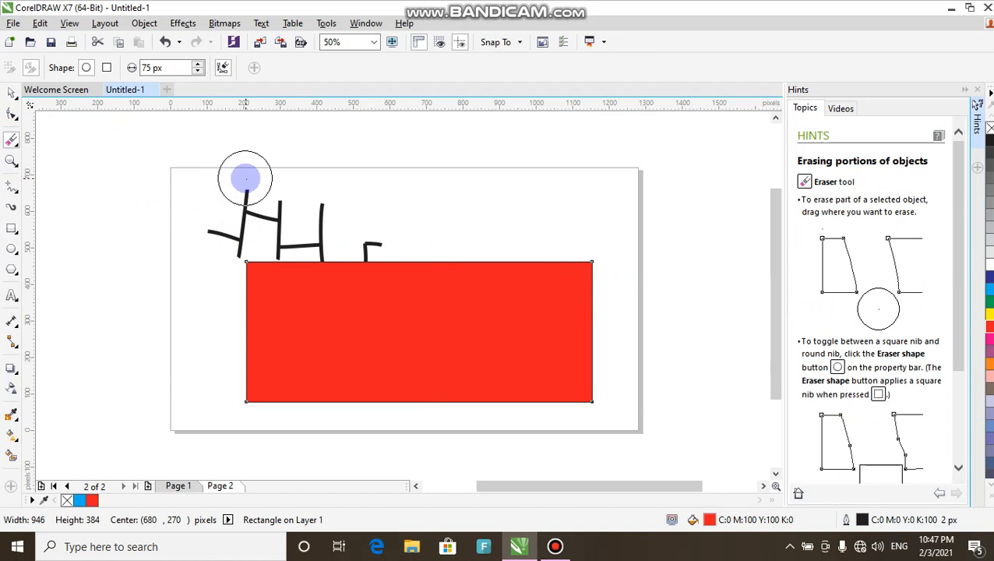
click(107, 69)
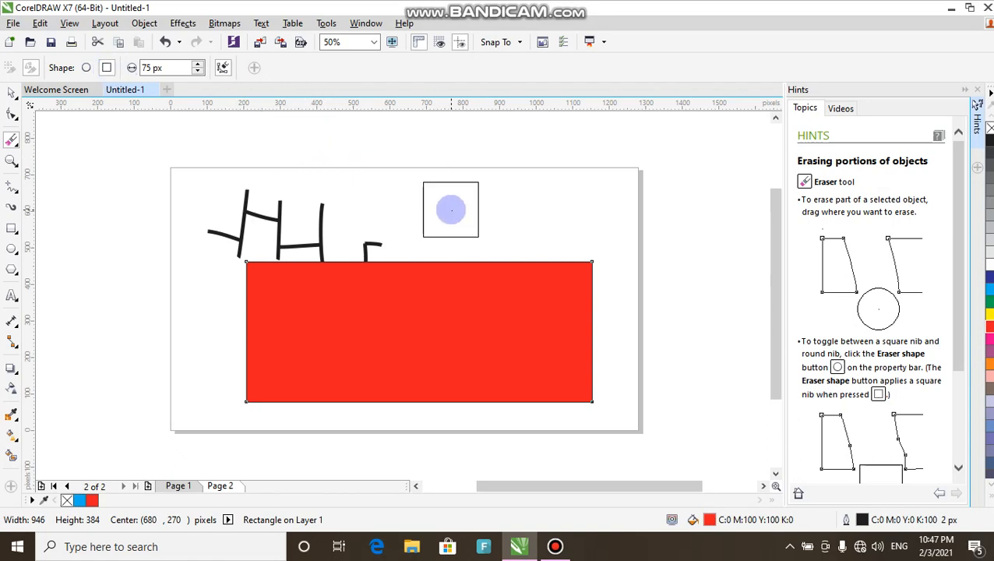
click(467, 224)
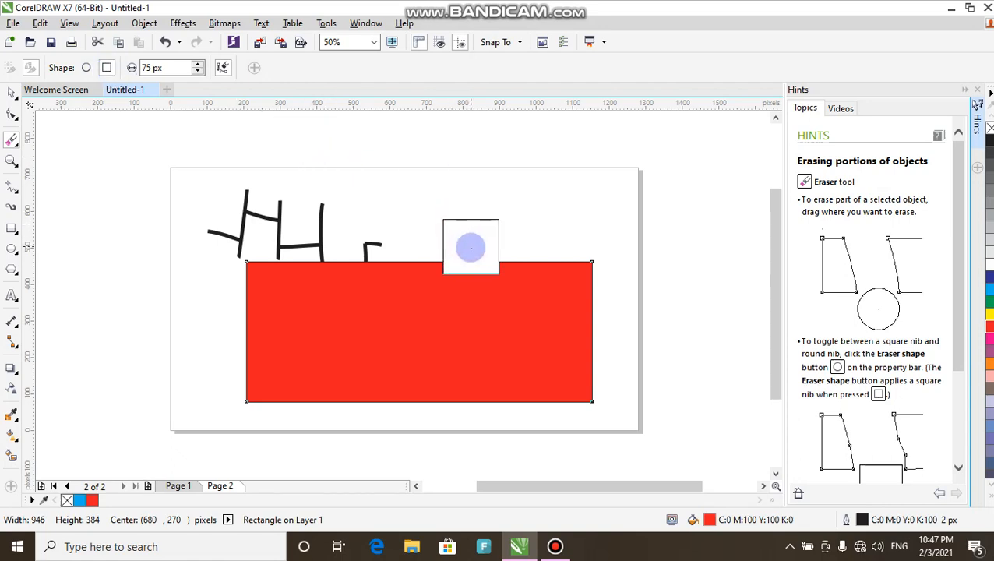
mouse_move(470, 247)
mouse_down()
mouse_move(476, 277)
mouse_move(503, 293)
mouse_move(502, 340)
mouse_up()
Erase a straight slanted strip inside the red rectangle, and another diagonally from its upper-left to its lower-right corner
click(350, 312)
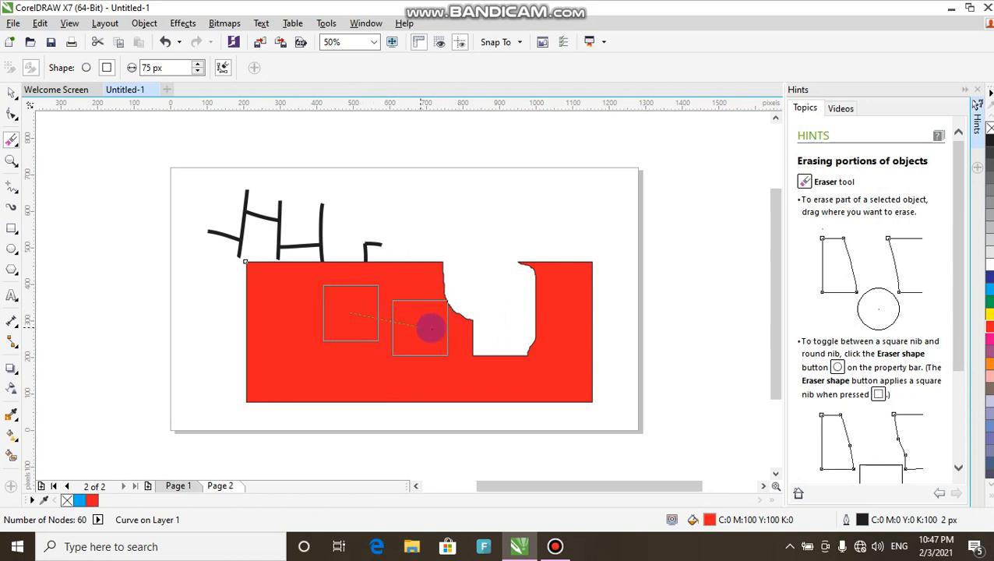
click(440, 349)
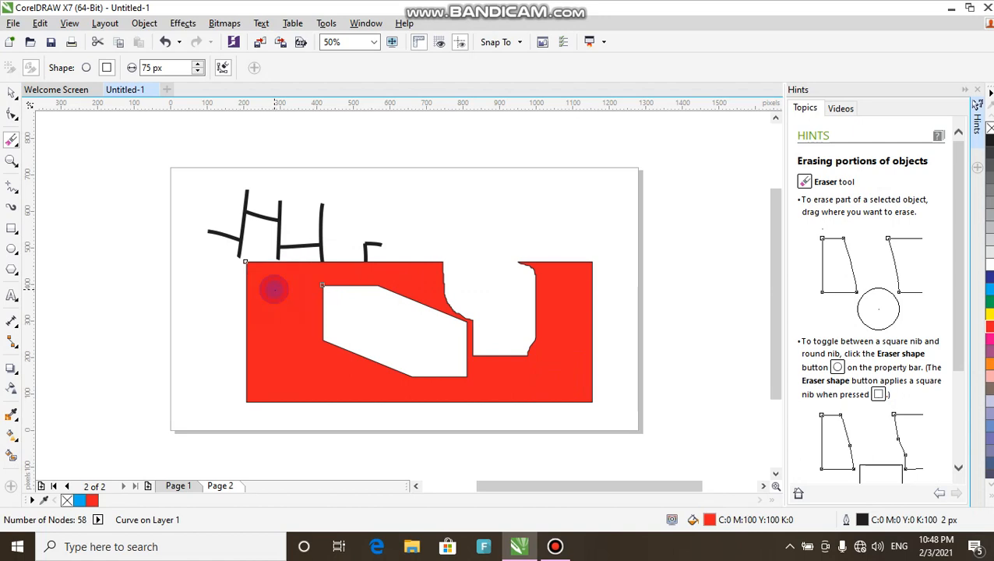
click(274, 289)
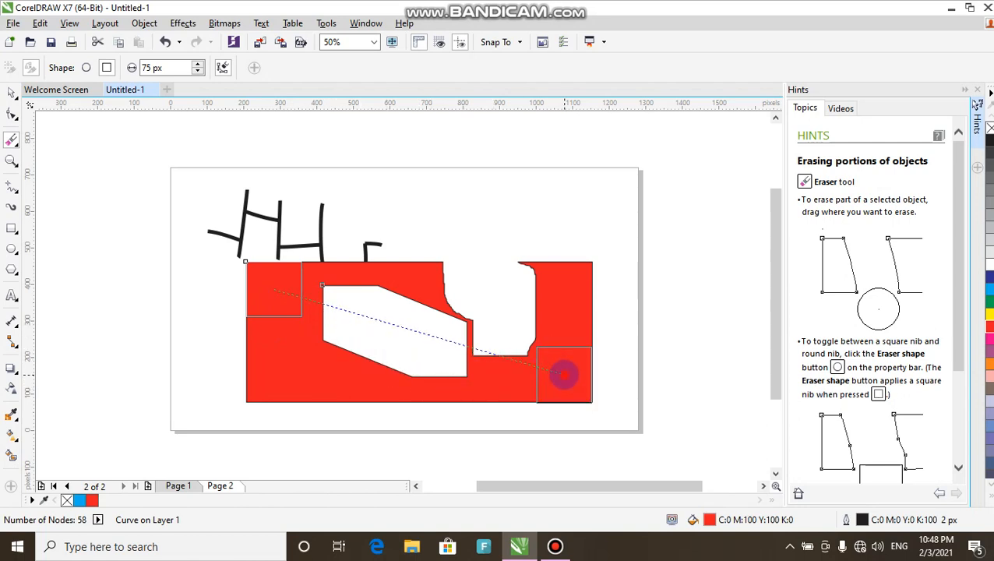
click(564, 376)
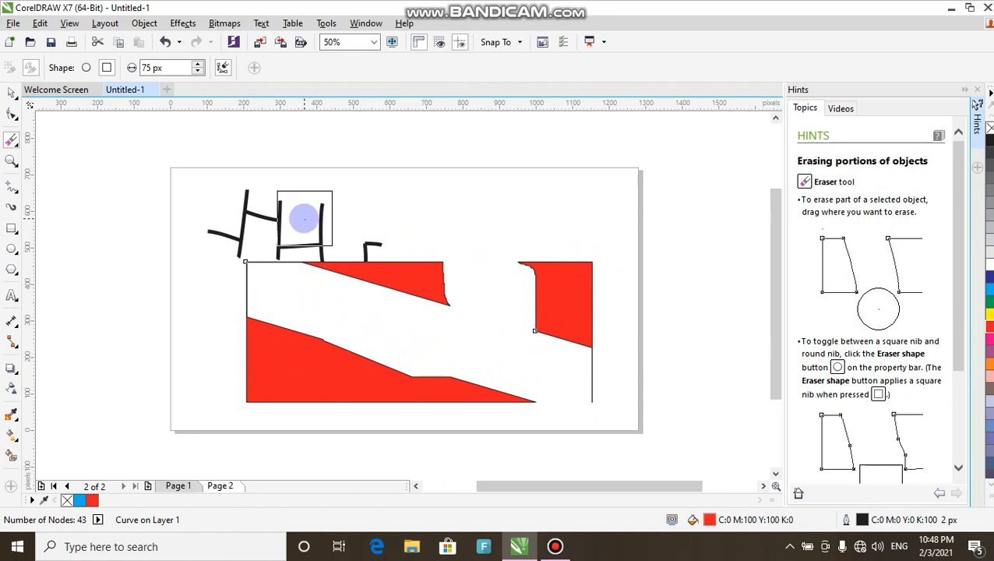
Set the Eraser thickness to 50 px and erase a short straight strip within the lower-left red piece
click(153, 67)
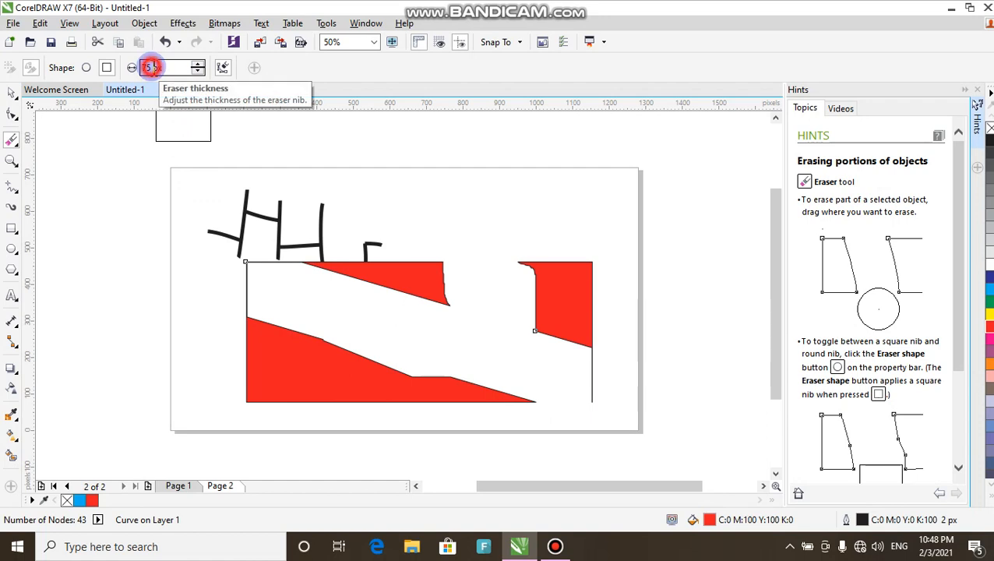
key(BackSpace)
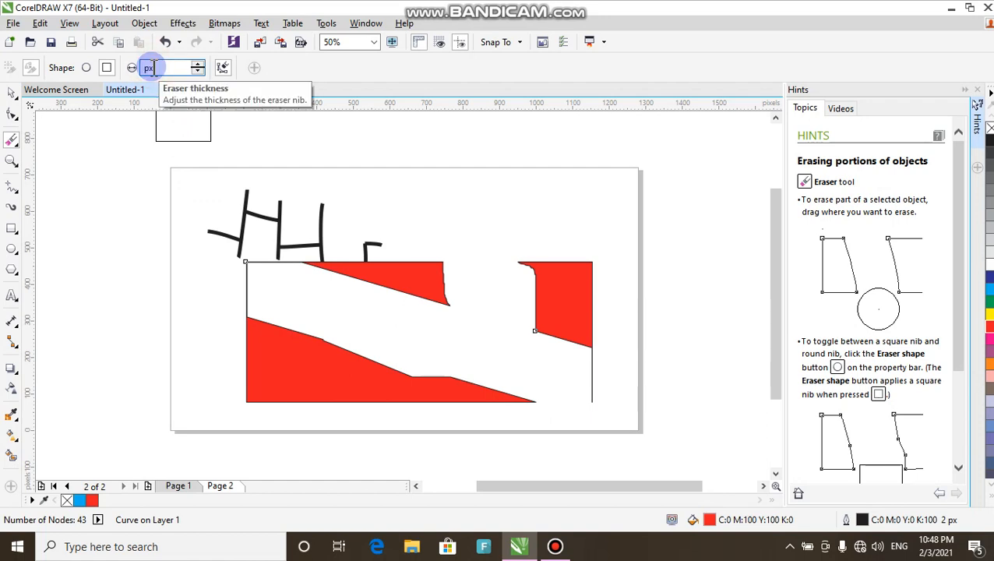
text(50)
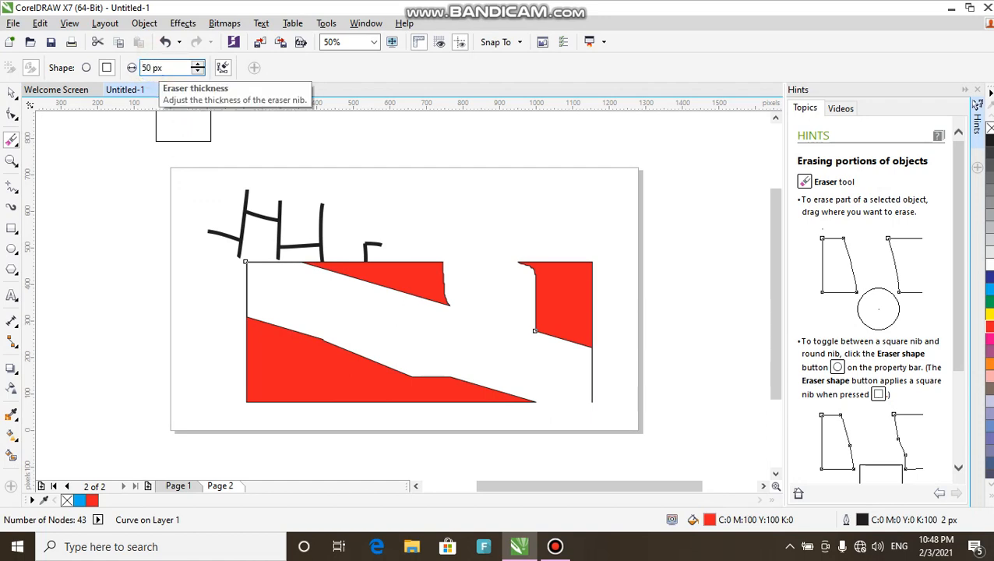
key(Return)
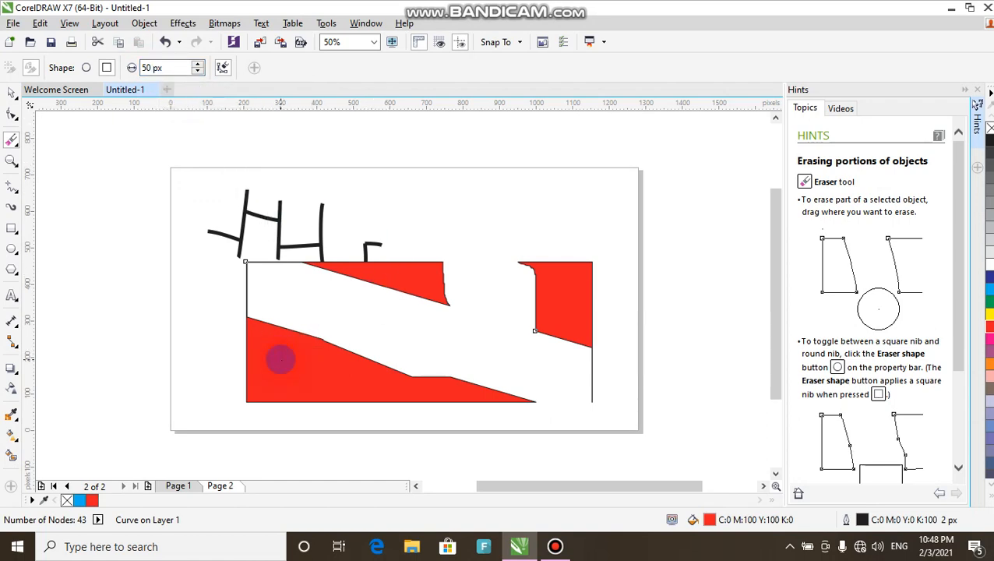
drag(280, 355, 335, 376)
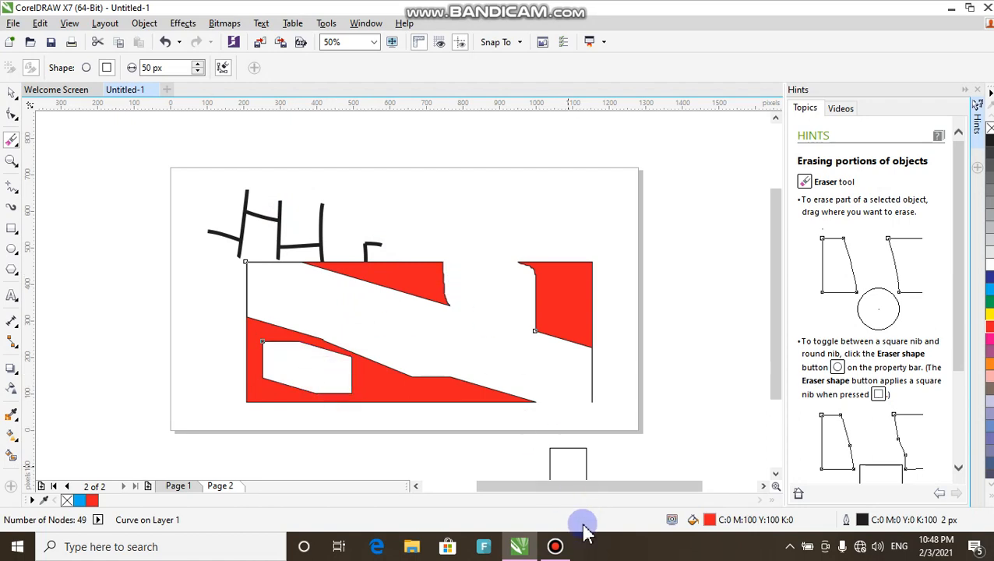
click(555, 546)
click(555, 547)
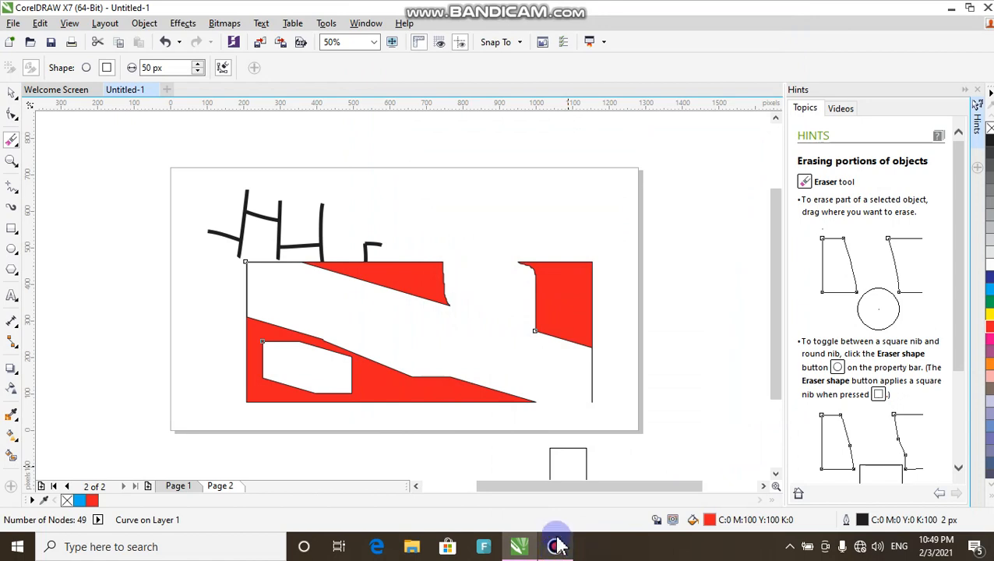
click(549, 556)
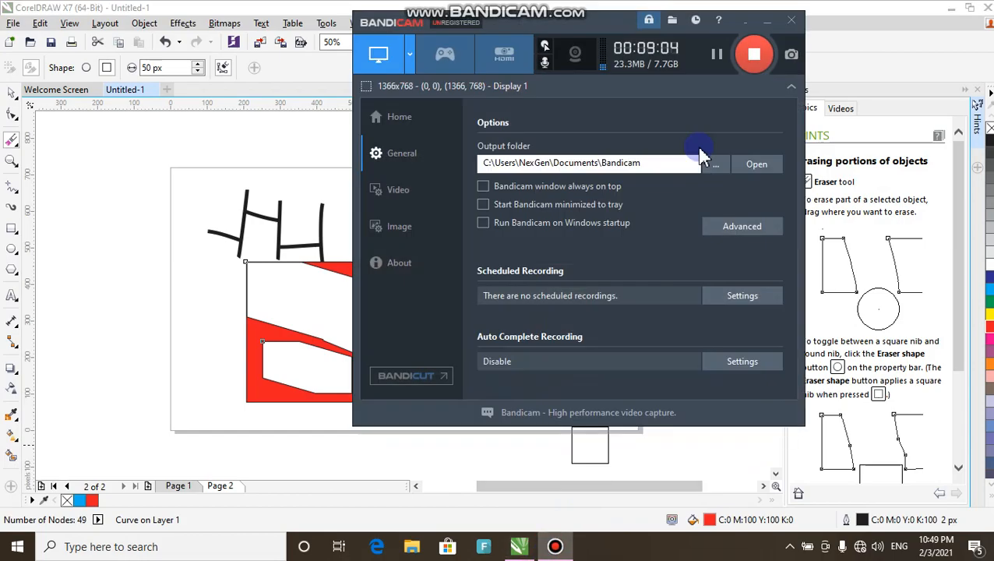